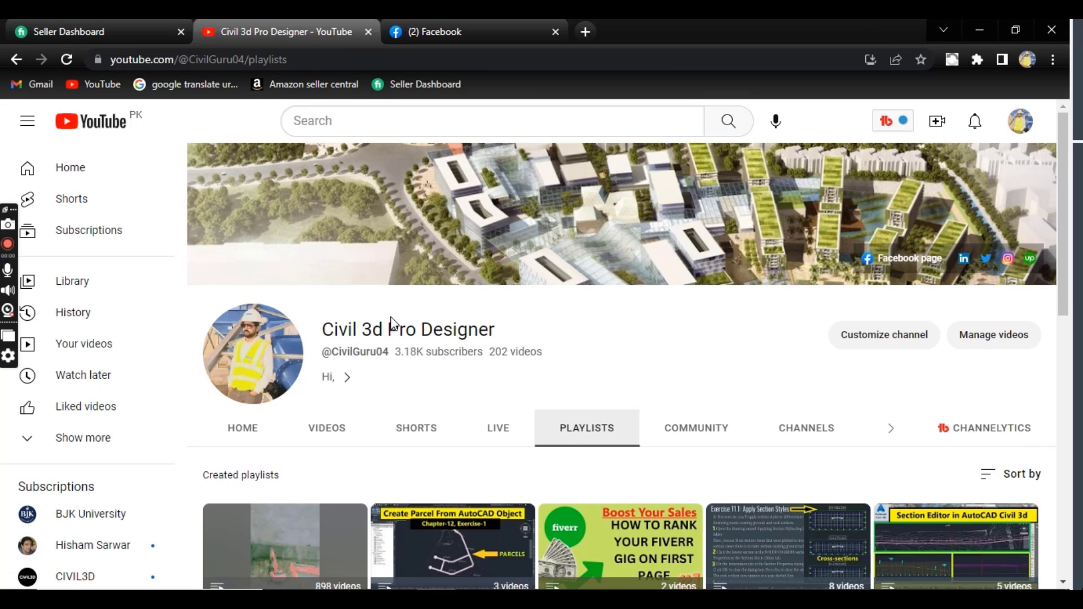
- Switch to the Facebook browser tab, which shows an Aw, Snap! error
left_click(461, 31)
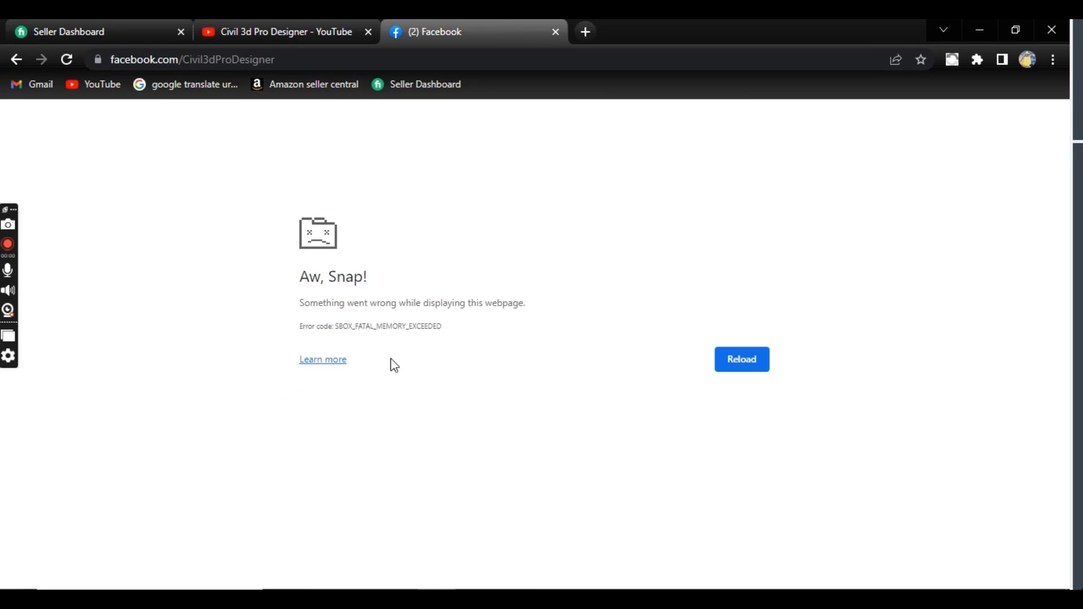
- Reload the crashed Aw, Snap! Facebook page
left_click(68, 64)
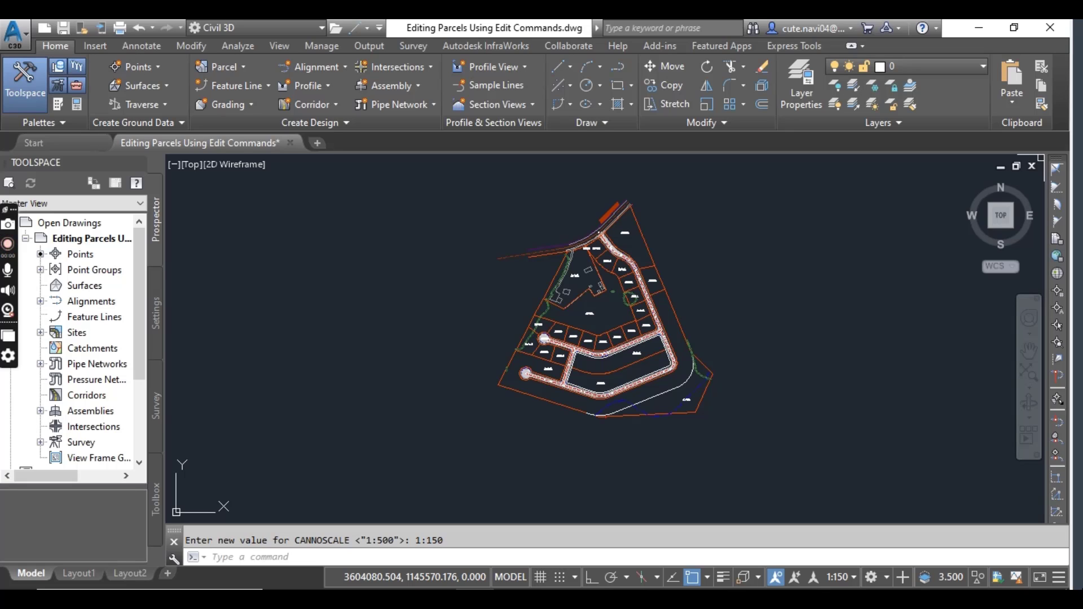
scroll(634, 230, "up", 3)
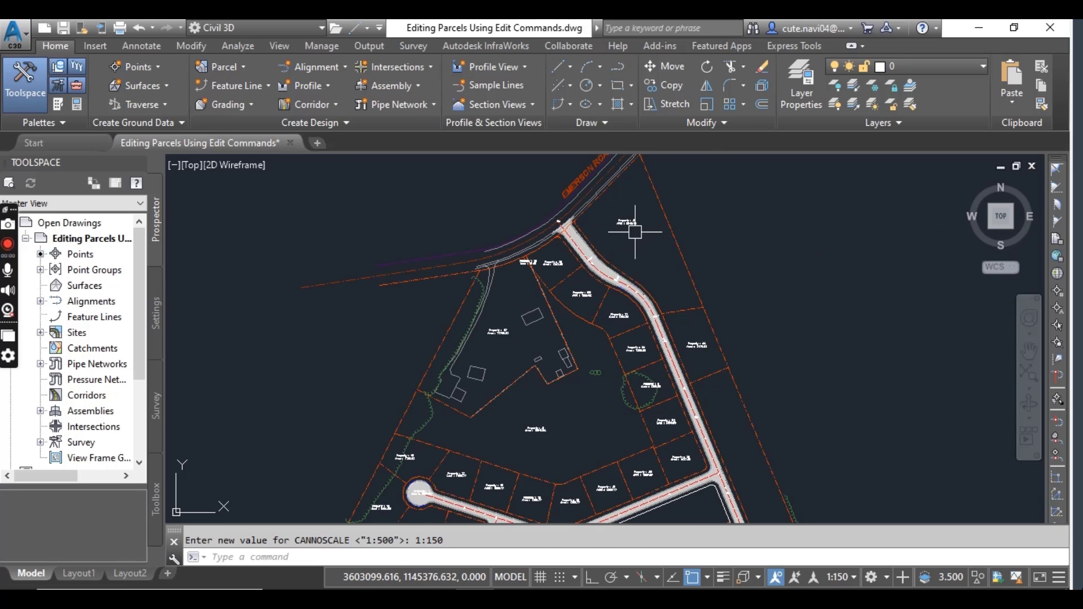
- Pick parcel Property 8, then cancel the selection with Esc
left_click(627, 223)
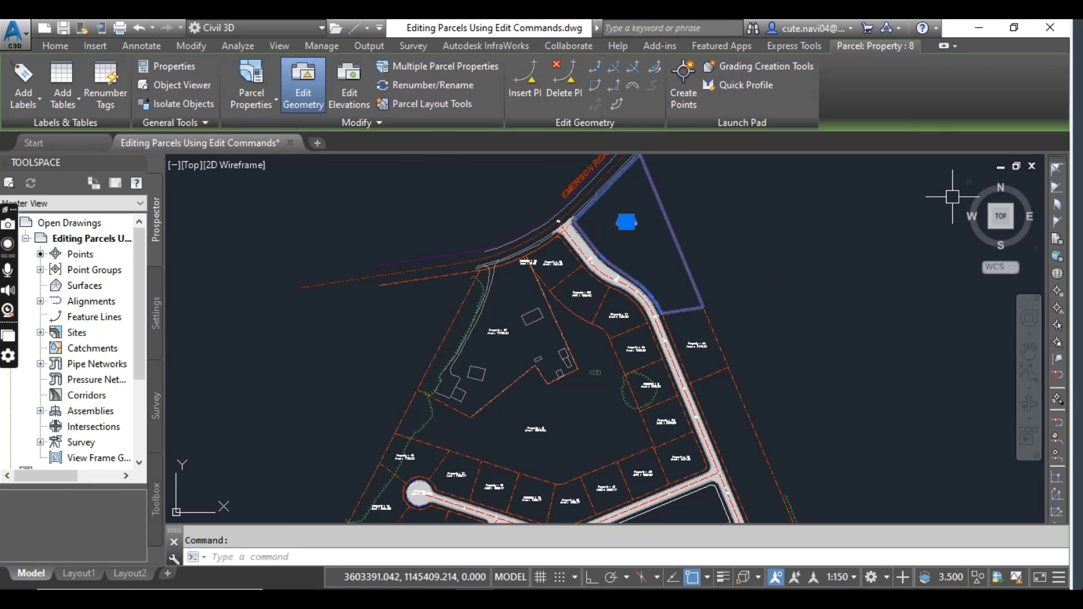
key("Escape")
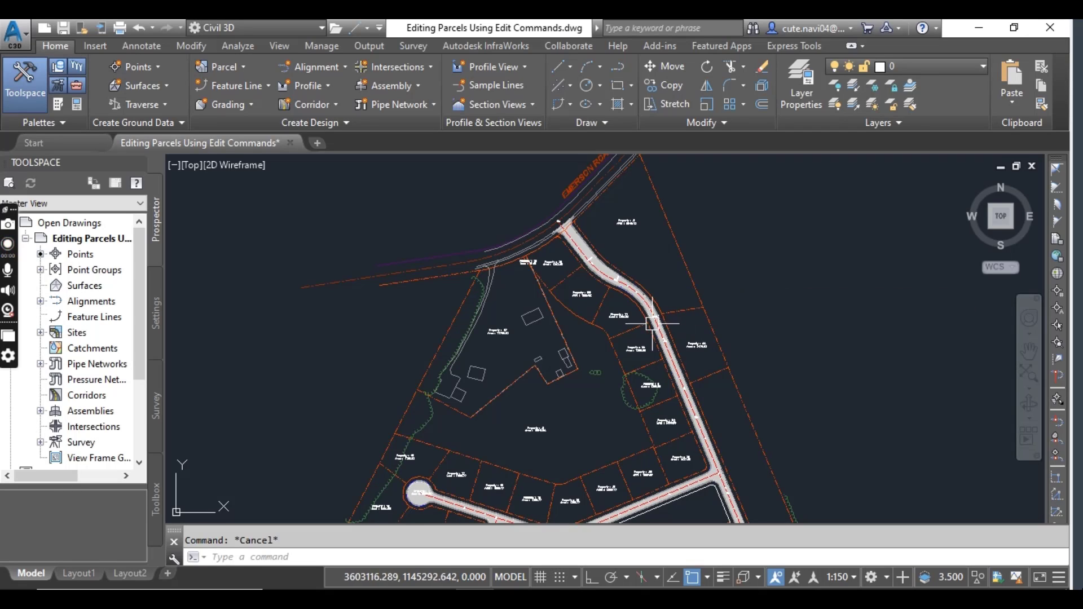
scroll(693, 314, "down", 3)
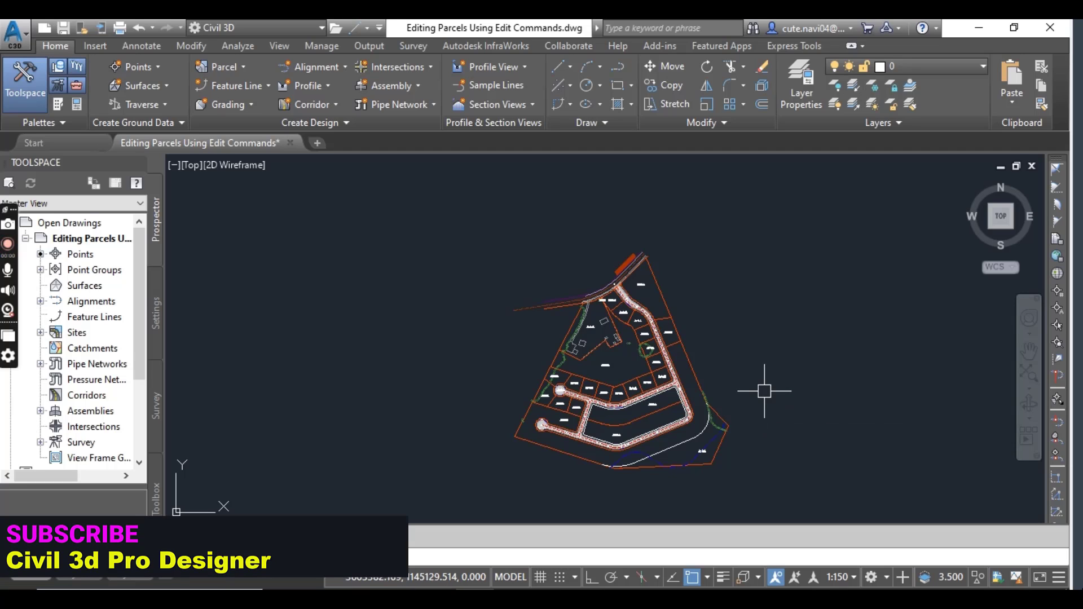
middle_click_drag(761, 397, 761, 370)
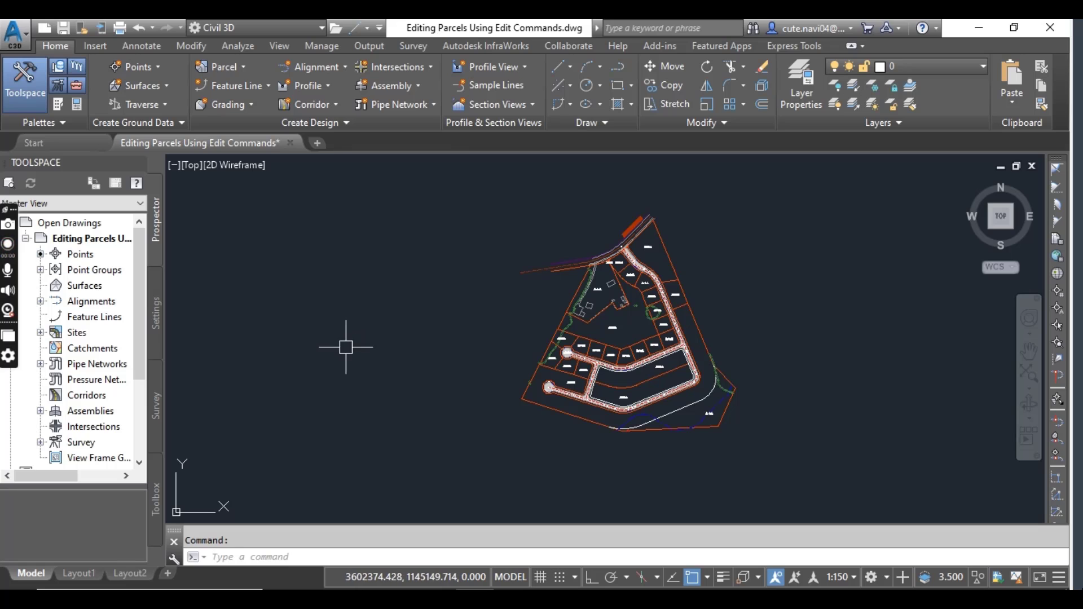
scroll(605, 292, "up", 5)
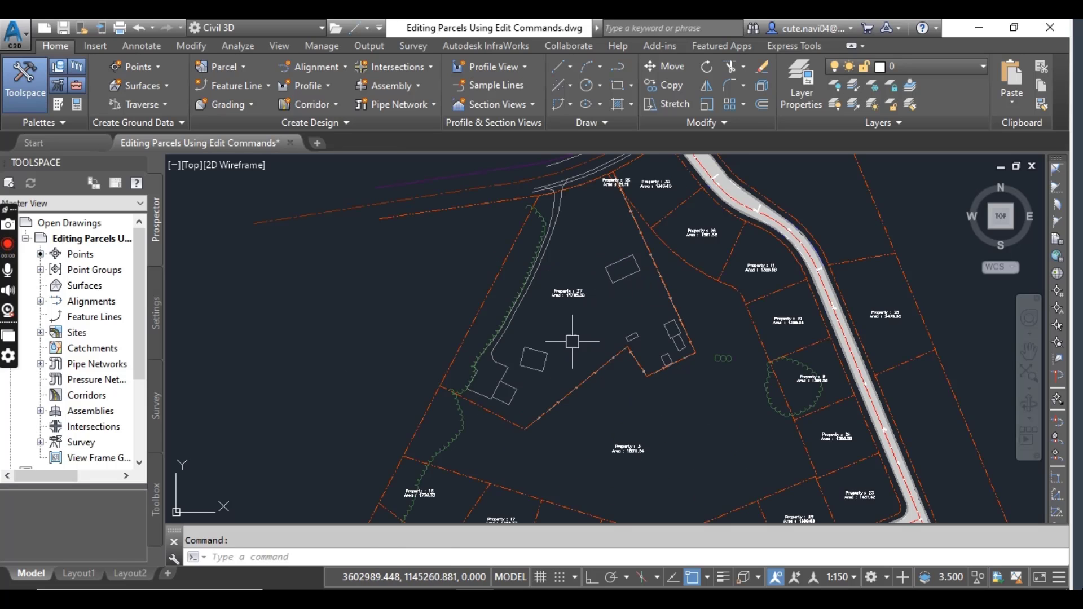
- Frame sliver parcel Property 26 among parcels 27, 29 and 11, and select it
middle_click_drag(610, 321, 575, 438)
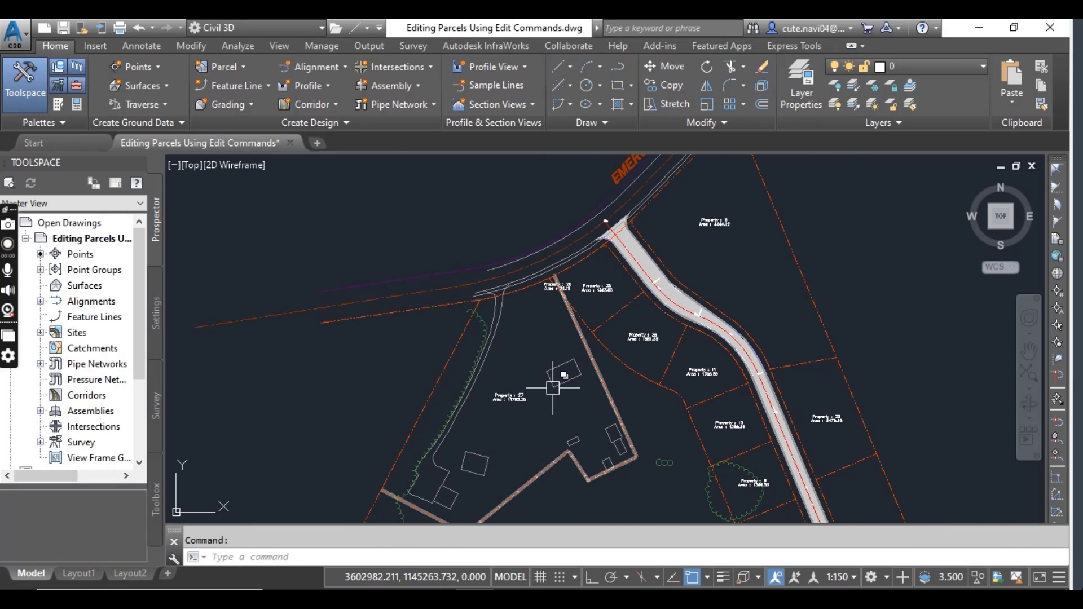
scroll(558, 405, "up", 2)
scroll(573, 330, "up", 2)
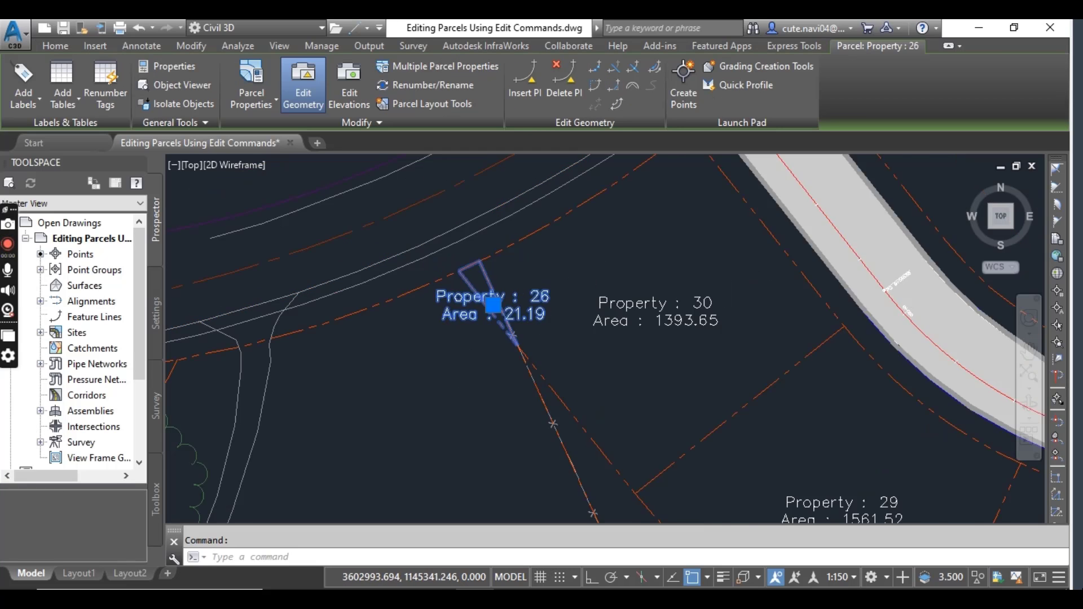
scroll(478, 338, "down", 2)
middle_click_drag(460, 406, 541, 197)
scroll(519, 296, "down", 2)
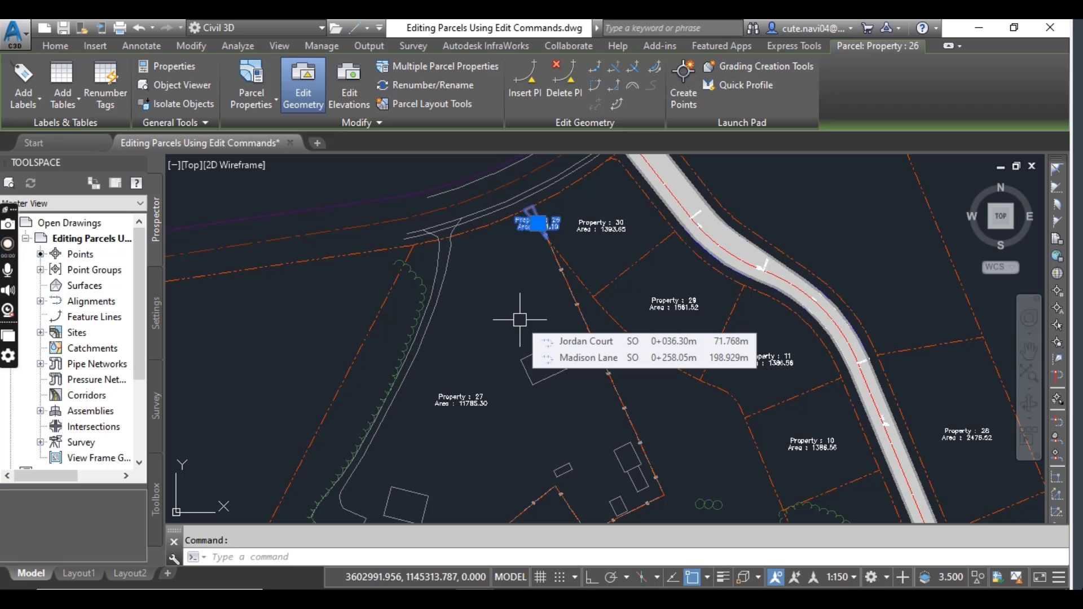
scroll(463, 418, "up", 3)
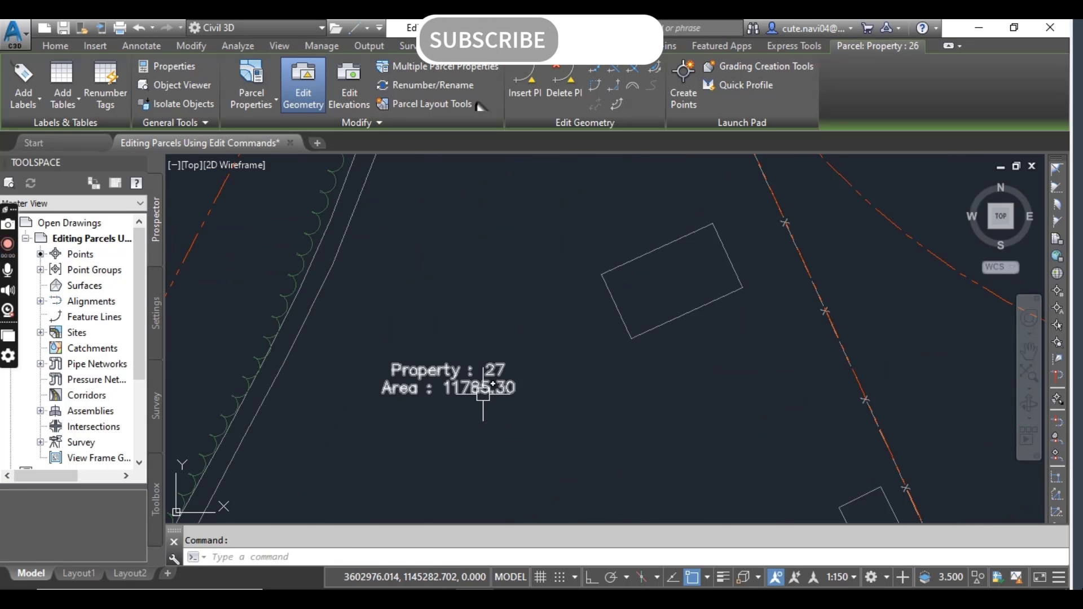
scroll(488, 393, "down", 2)
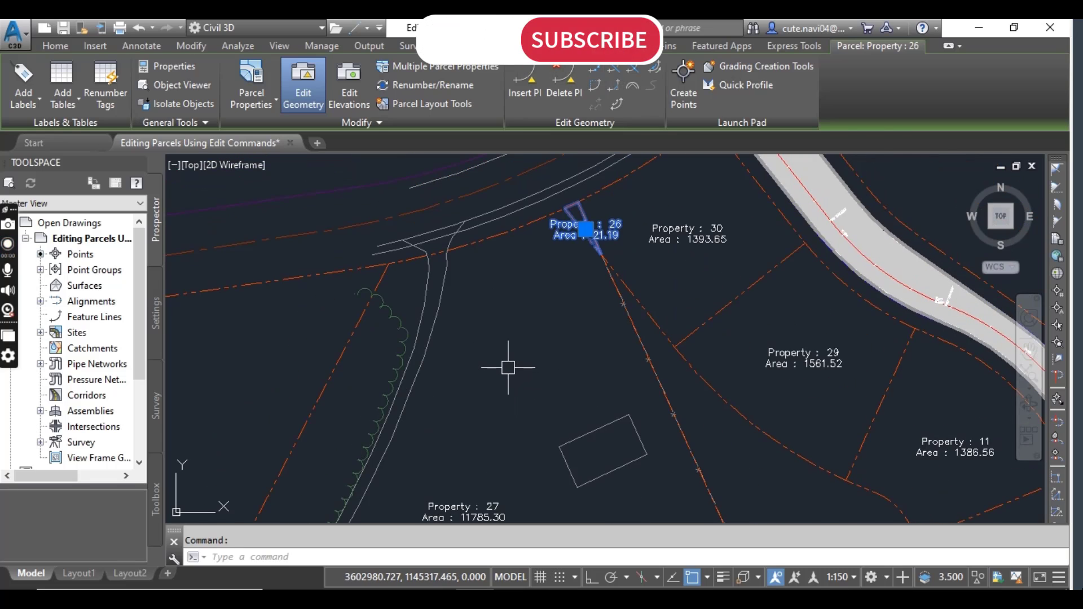
scroll(507, 367, "down", 1)
scroll(509, 365, "up", 2)
scroll(516, 355, "up", 3)
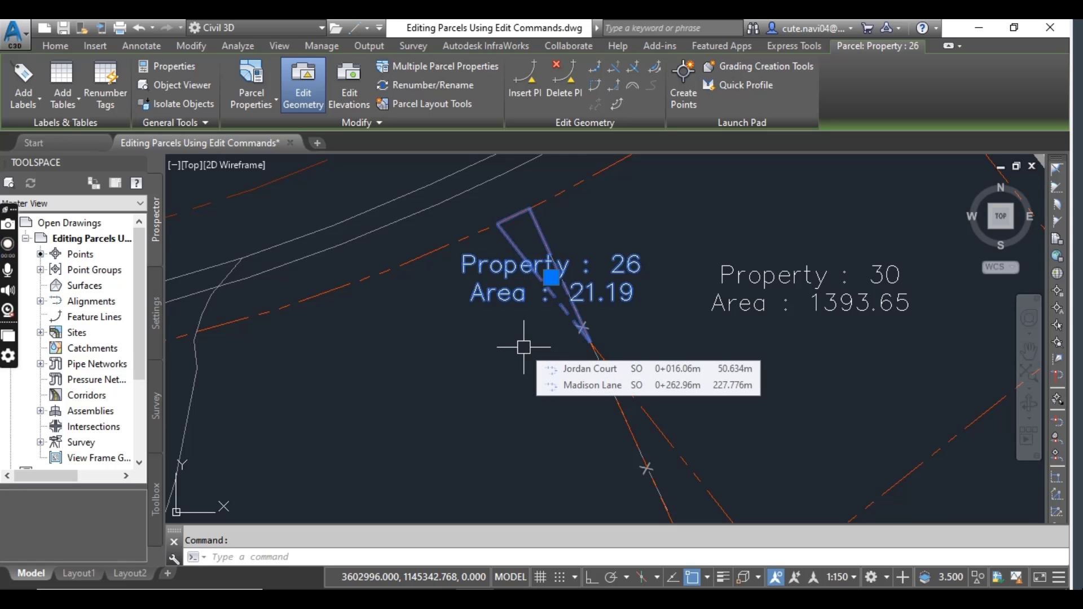
scroll(523, 346, "down", 2)
middle_click_drag(508, 387, 564, 271)
scroll(563, 271, "down", 2)
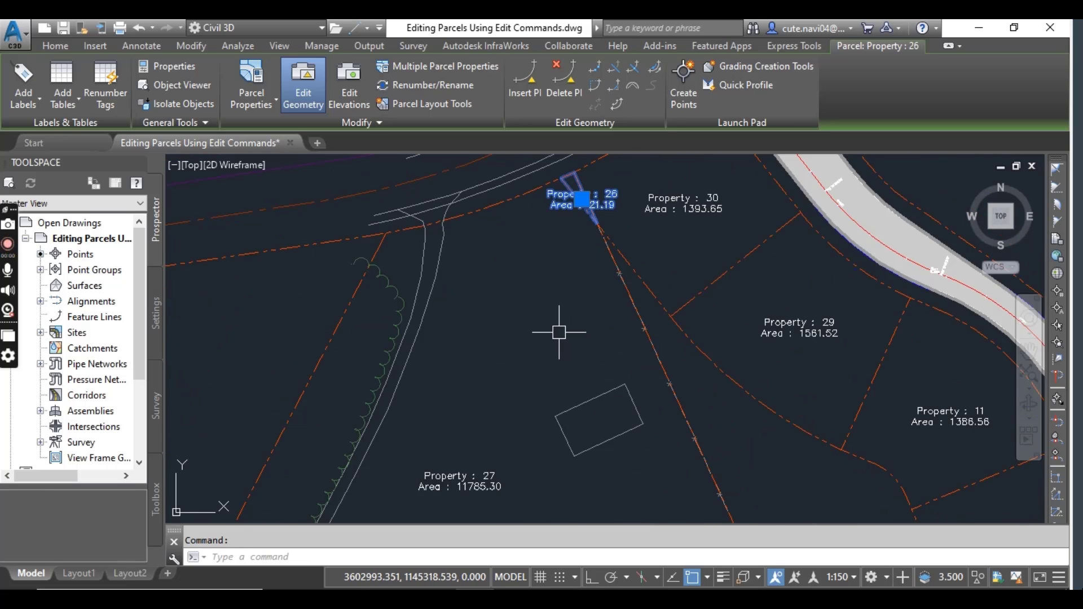
scroll(559, 332, "down", 2)
scroll(551, 234, "down", 1)
middle_click_drag(583, 250, 583, 312)
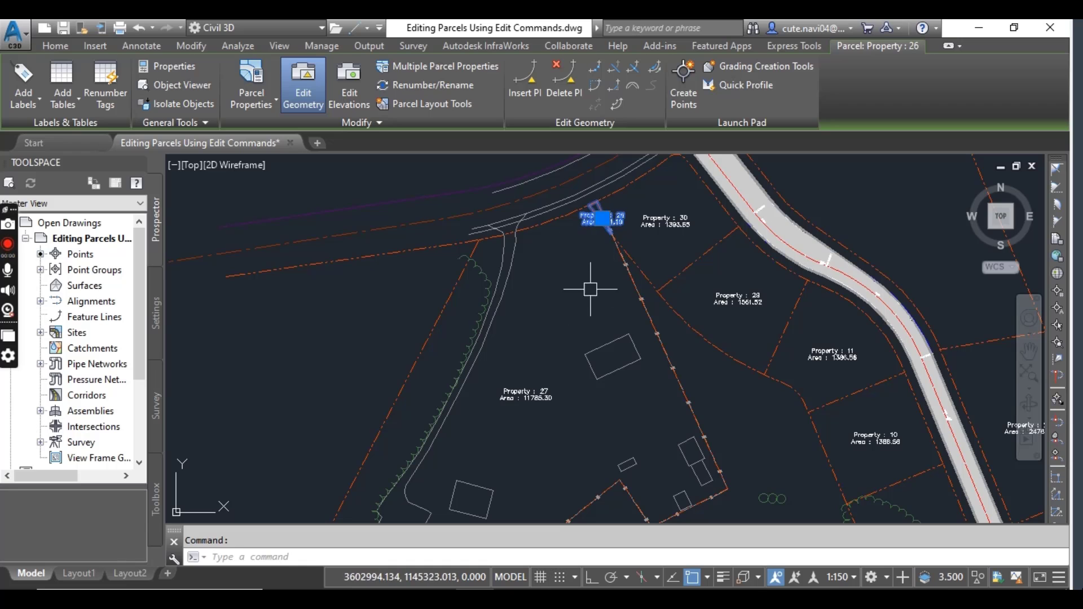
scroll(597, 209, "up", 2)
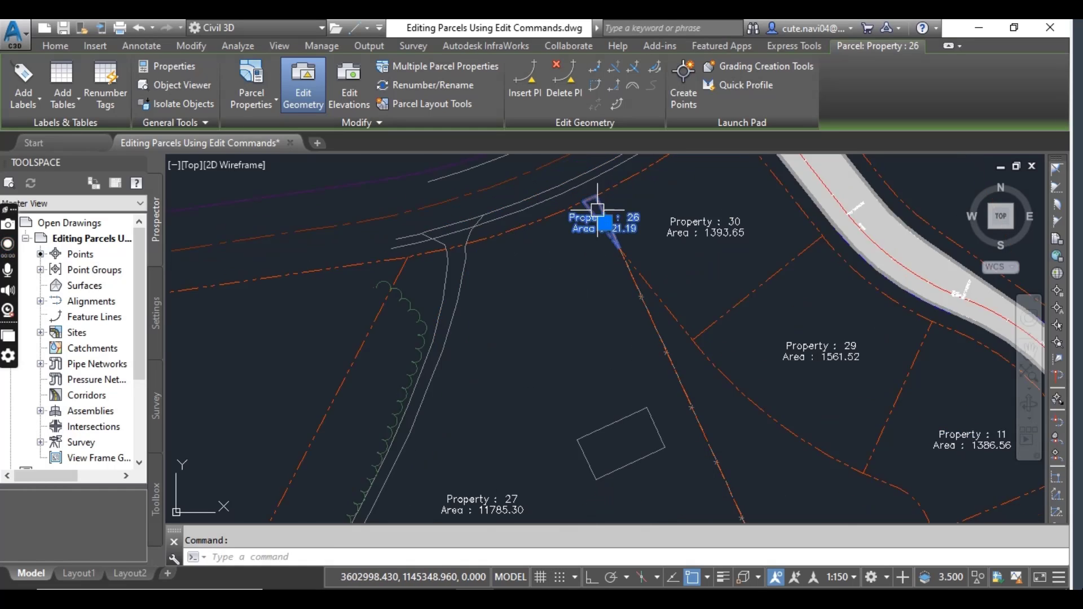
scroll(598, 210, "up", 2)
scroll(581, 278, "down", 1)
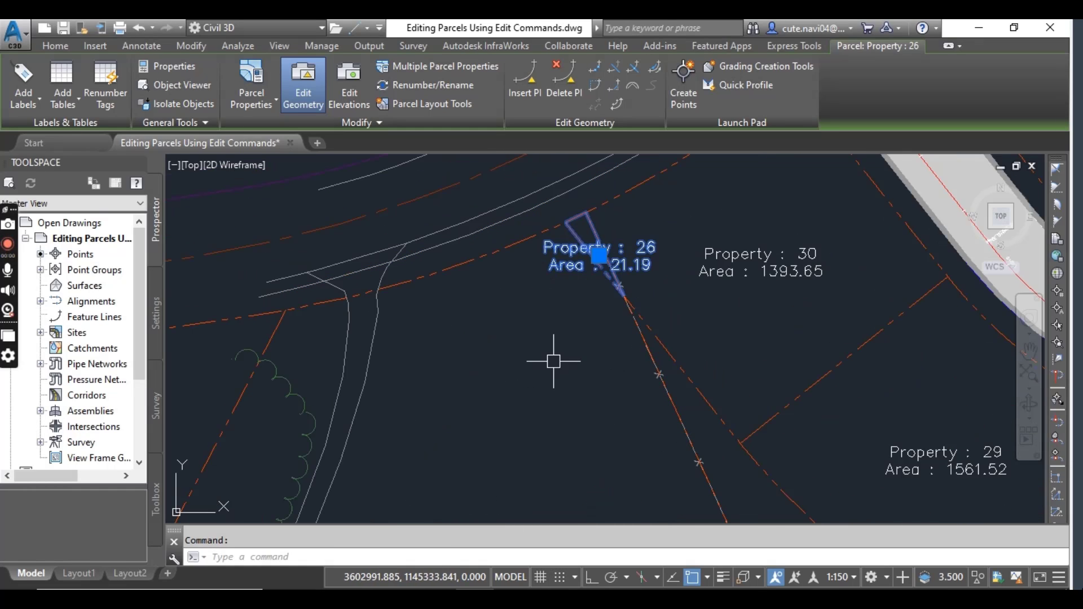
scroll(553, 361, "down", 2)
scroll(563, 386, "up", 2)
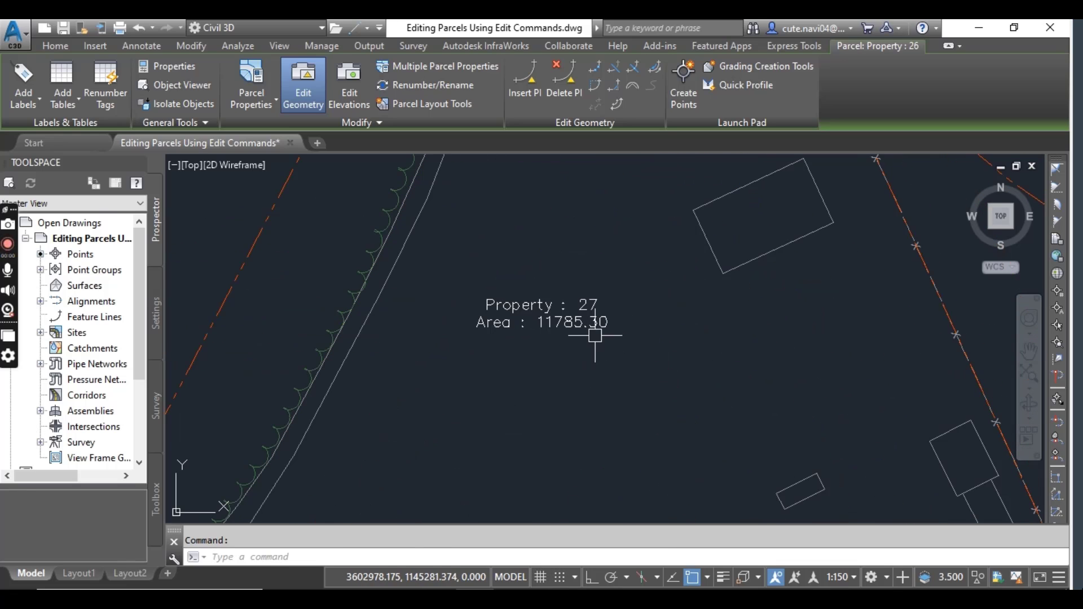
scroll(600, 347, "down", 2)
middle_click_drag(600, 339, 638, 279)
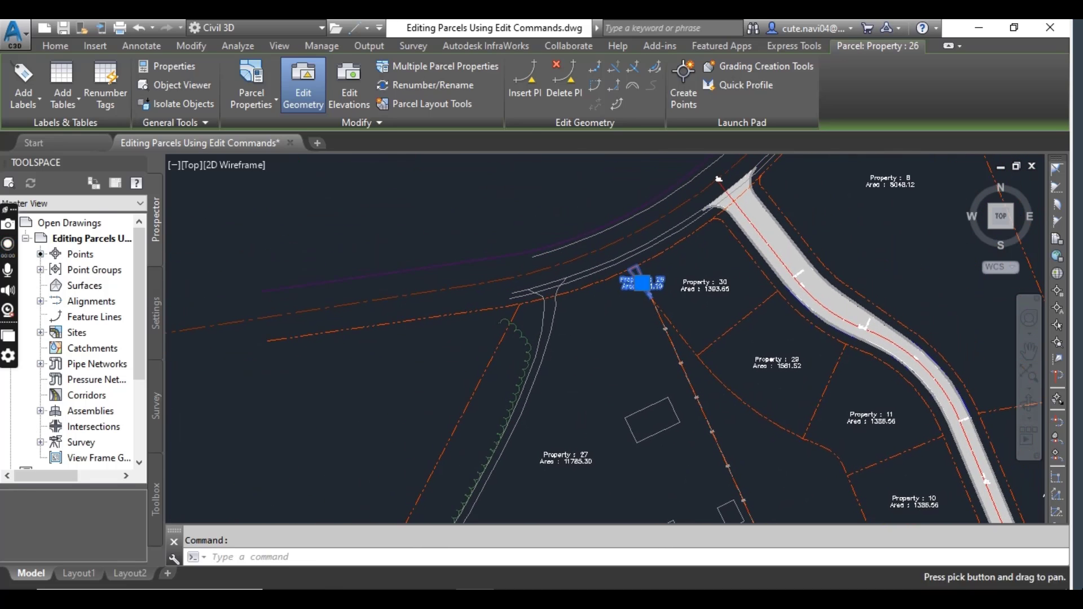
scroll(628, 302, "up", 3)
scroll(617, 295, "up", 2)
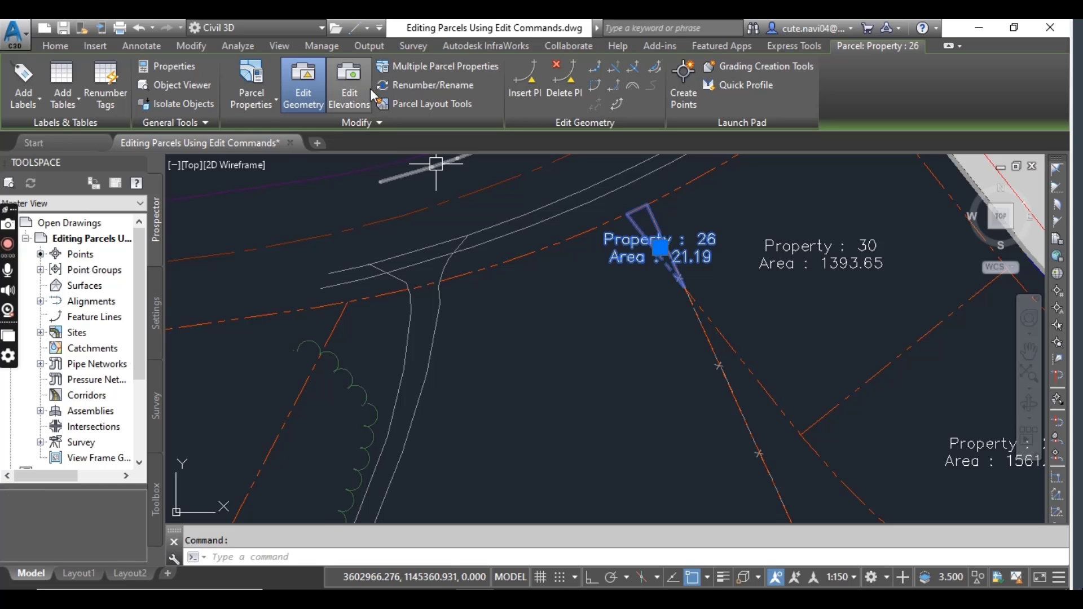
- Toggle the Edit Geometry panel off and back on for Property 26
left_click(310, 95)
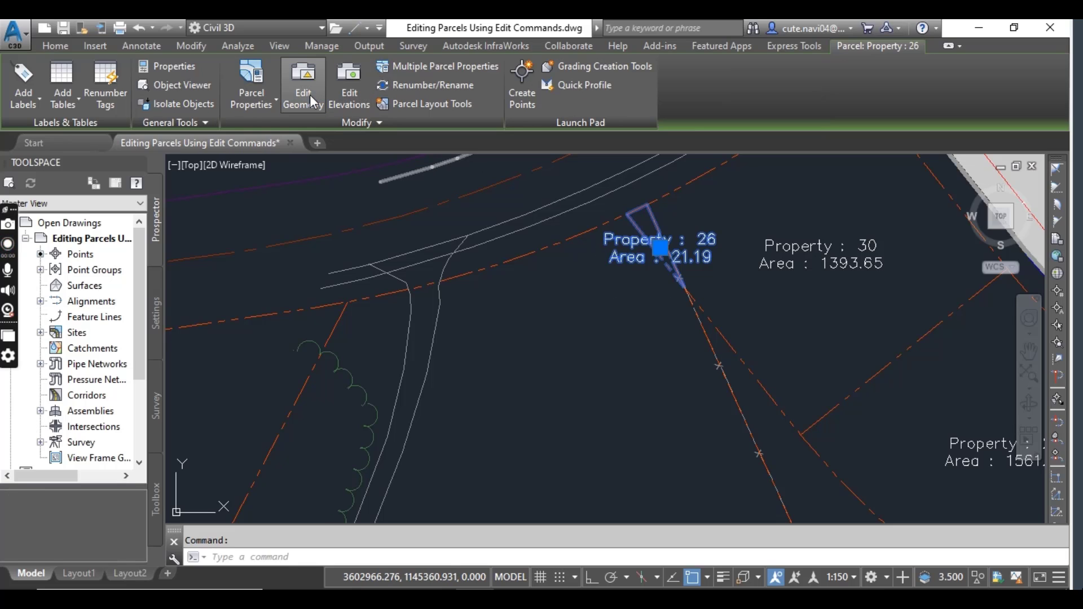
left_click(310, 94)
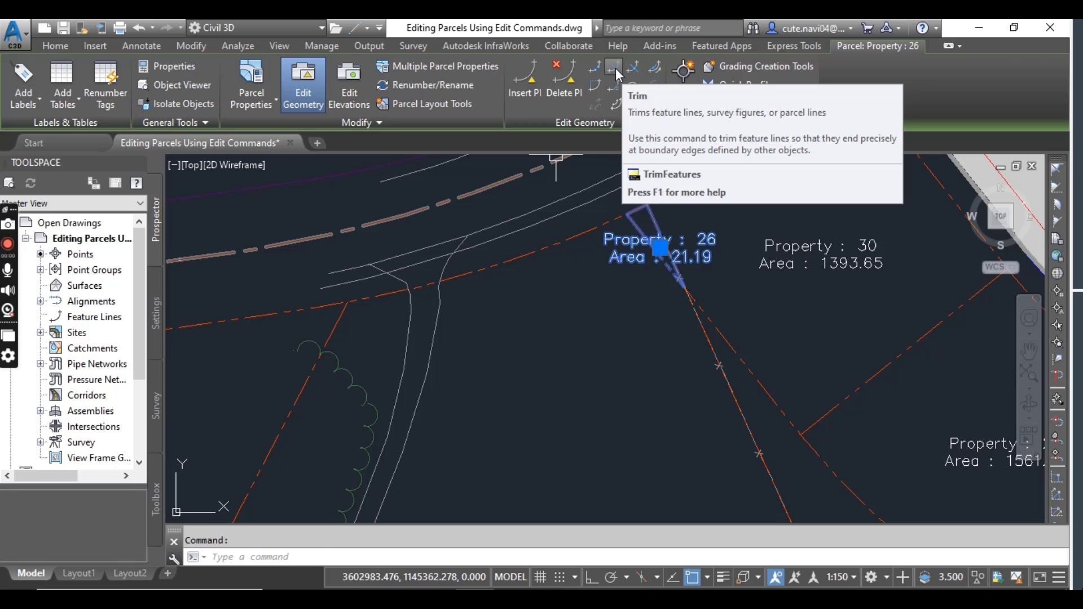
- Start TrimFeatures and set the parcel segment beside Property 26 as the cutting edge
left_click(616, 68)
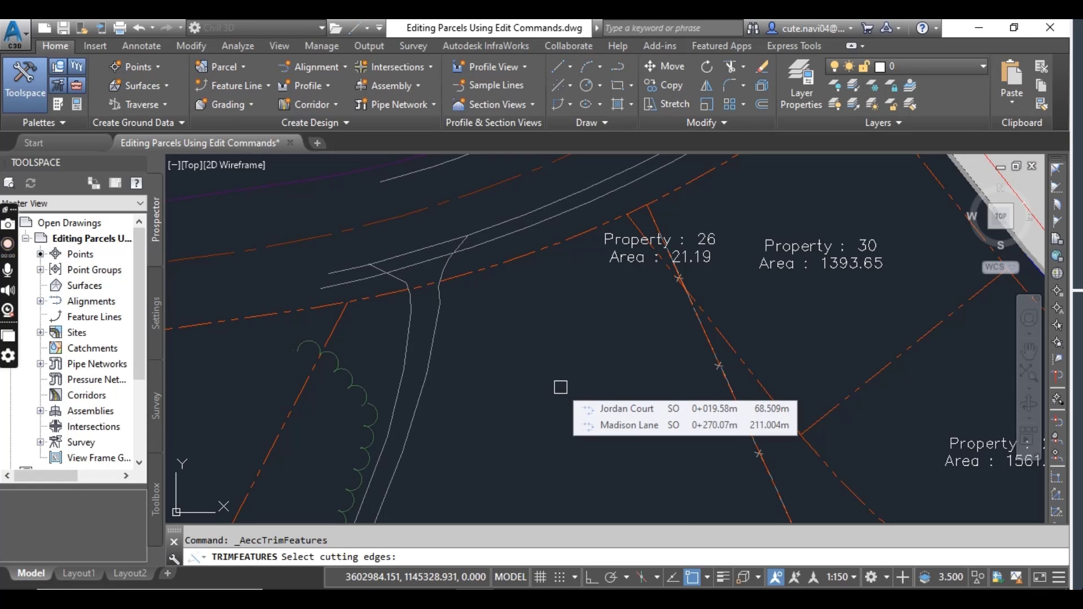
middle_click_drag(687, 303, 635, 376)
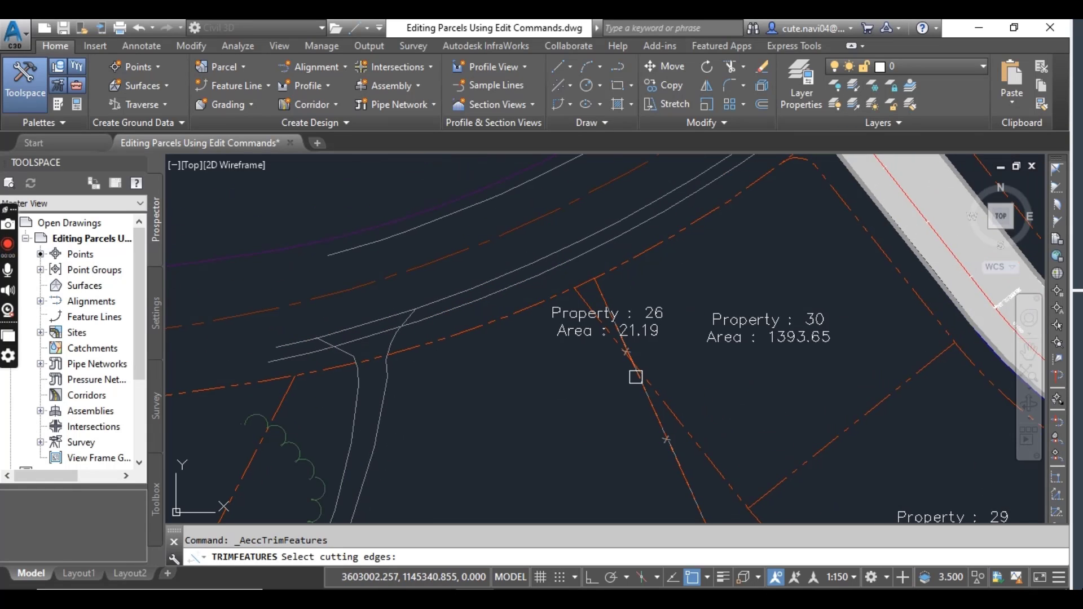
scroll(662, 436, "up", 3)
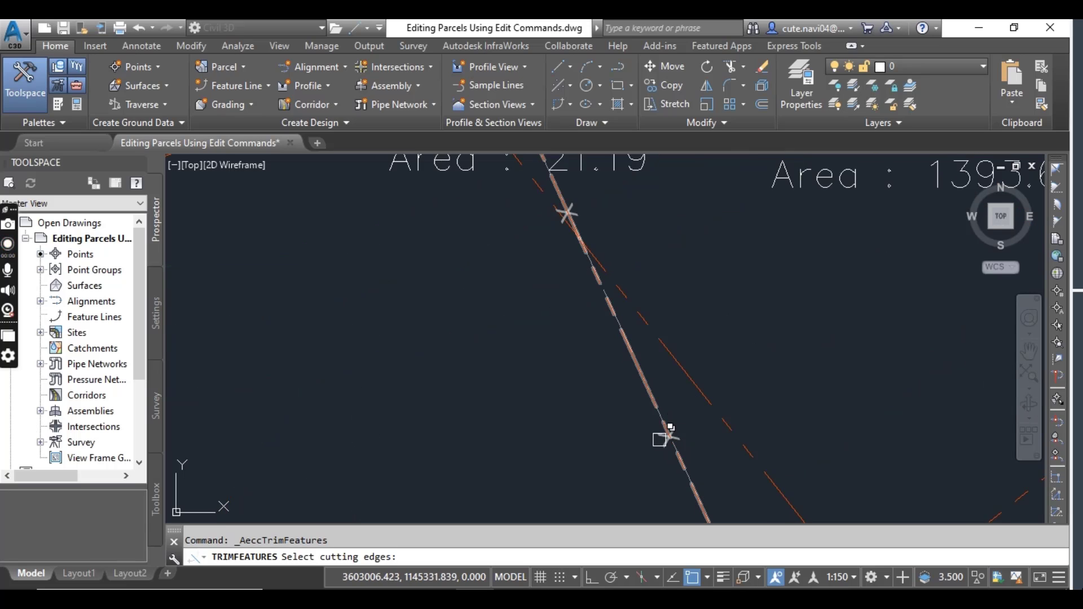
scroll(631, 403, "down", 3)
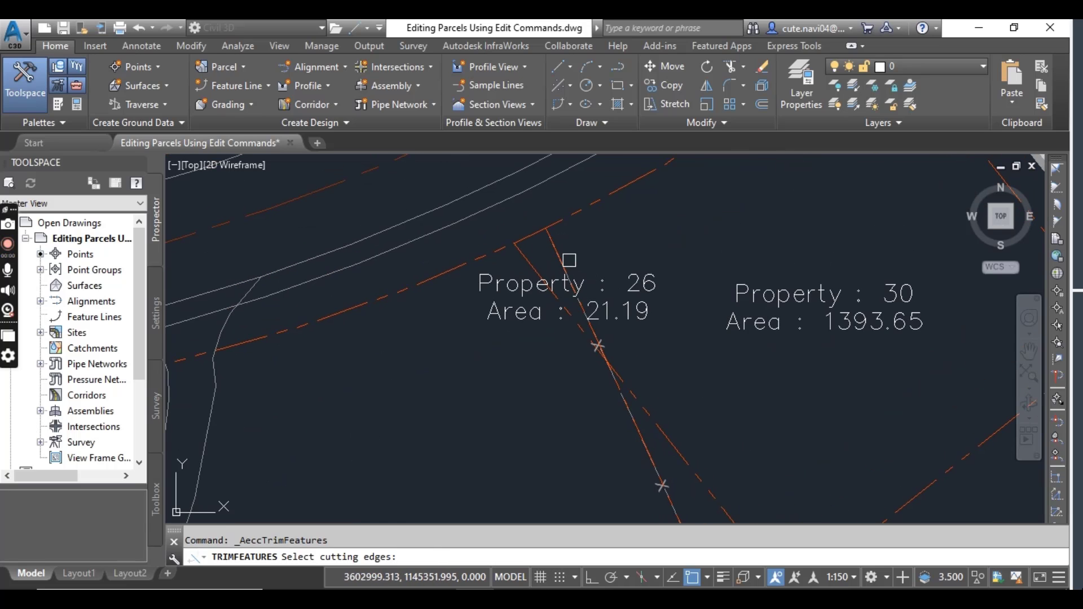
left_click(563, 250)
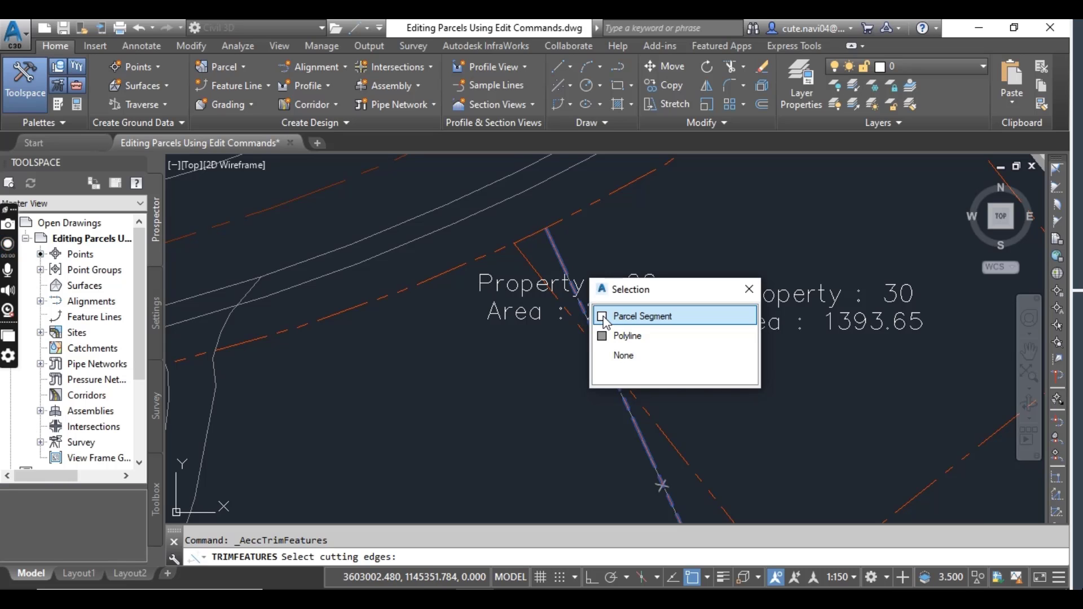
left_click(603, 317)
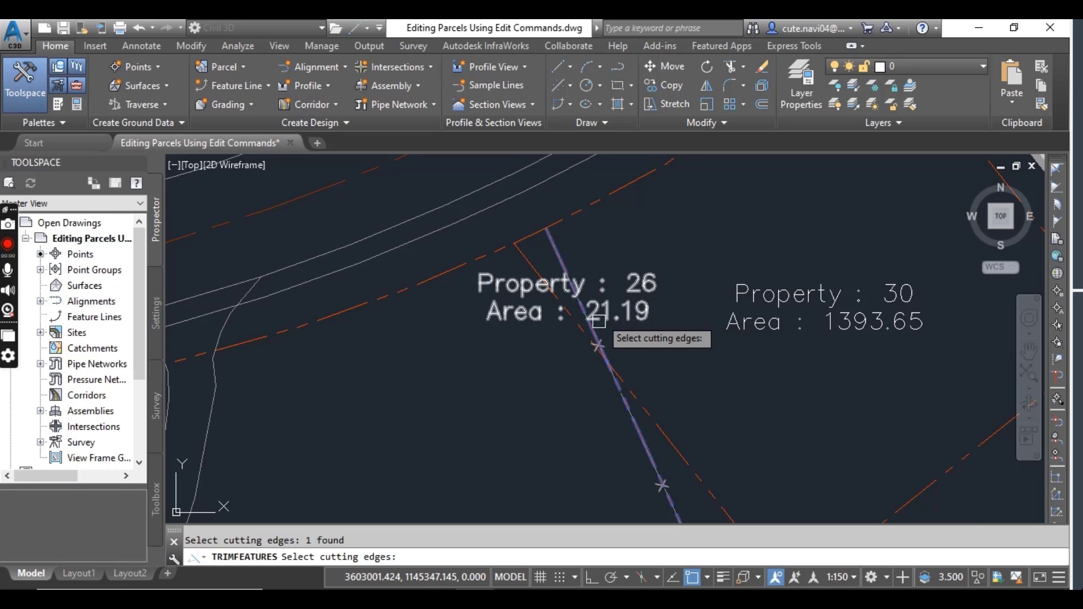
scroll(507, 389, "down", 3)
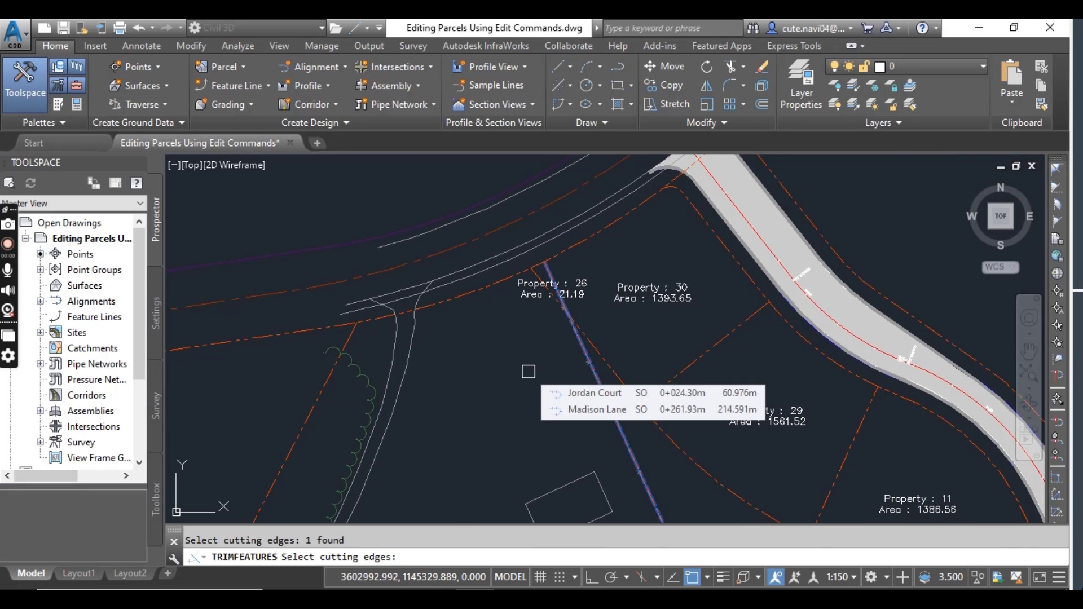
key("Return")
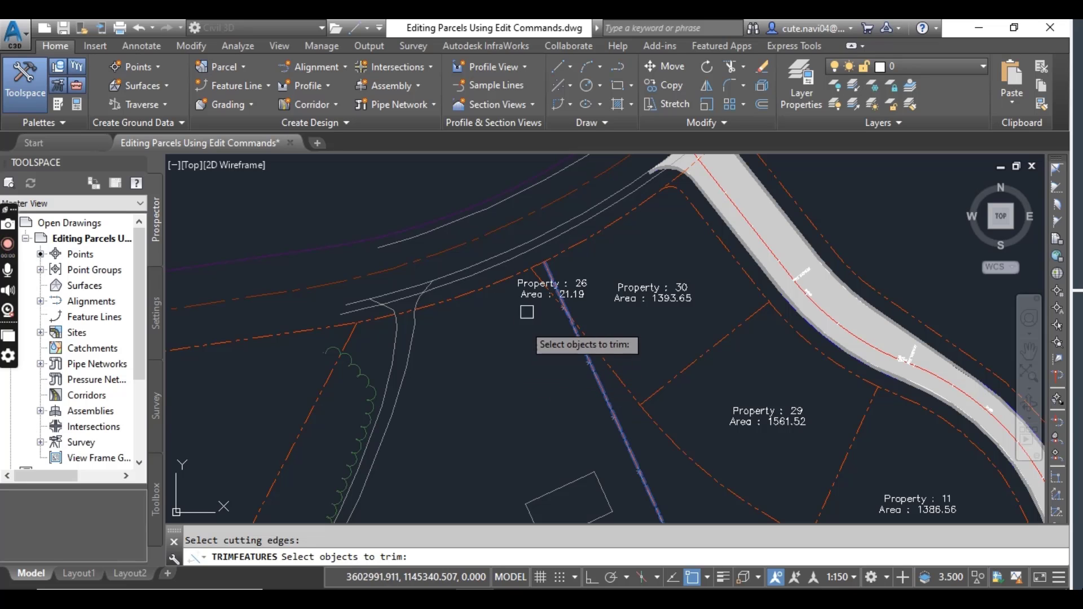
scroll(539, 303, "up", 2)
scroll(541, 296, "down", 1)
scroll(550, 293, "up", 2)
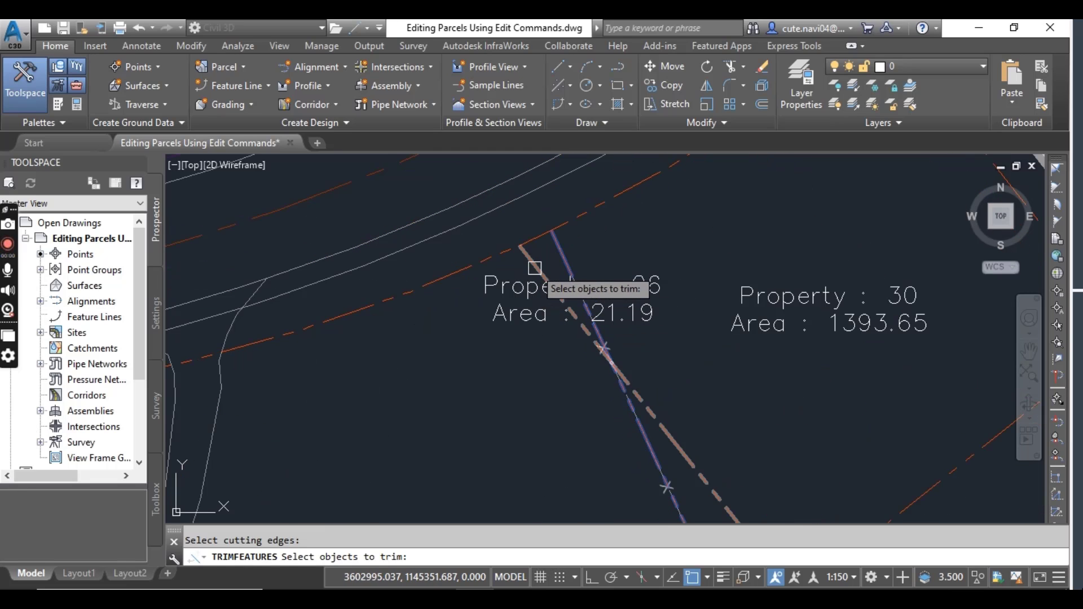
scroll(563, 298, "down", 3)
- Trim away Property 26's boundary so Property 27 grows to 11806.49
mouse_move(528, 372)
middle_mouse_down()
mouse_move(554, 213)
mouse_move(565, 289)
mouse_move(566, 176)
middle_mouse_up()
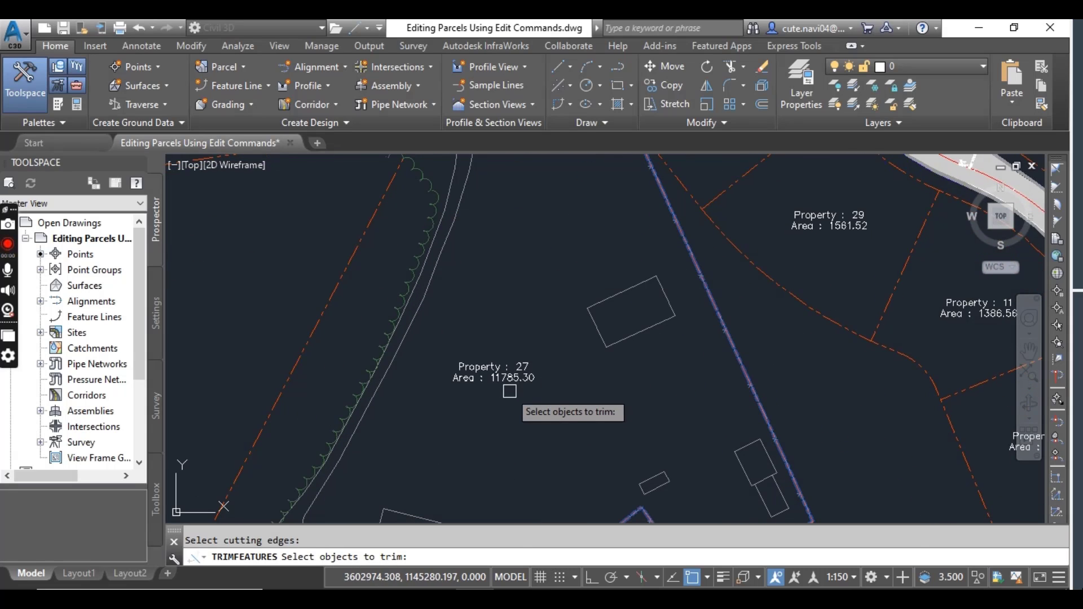
scroll(511, 364, "down", 2)
scroll(543, 269, "up", 3)
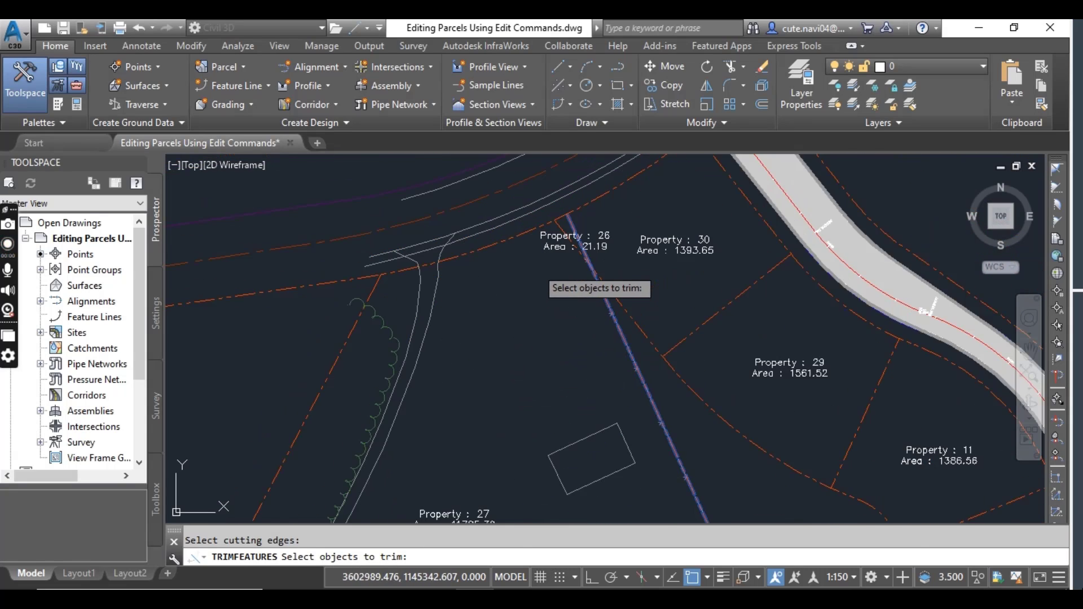
scroll(564, 243, "up", 2)
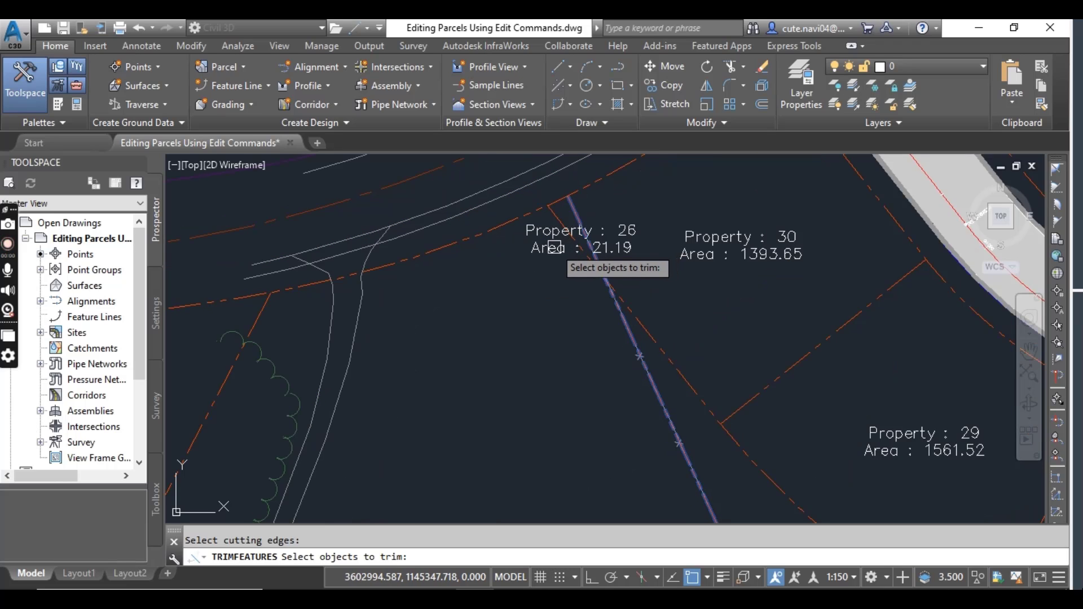
scroll(541, 251, "down", 3)
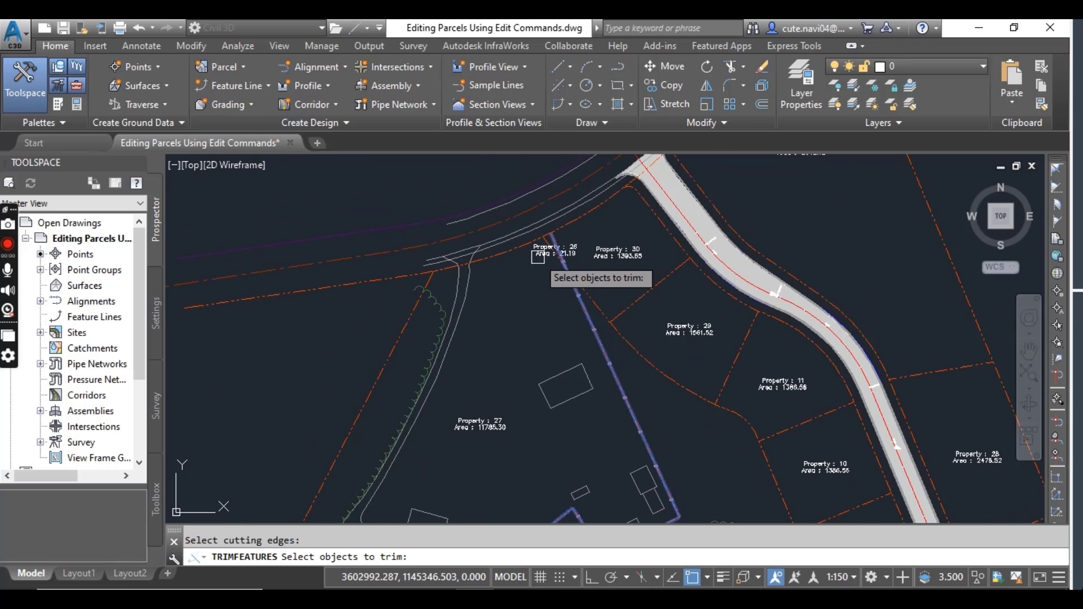
scroll(481, 446, "up", 3)
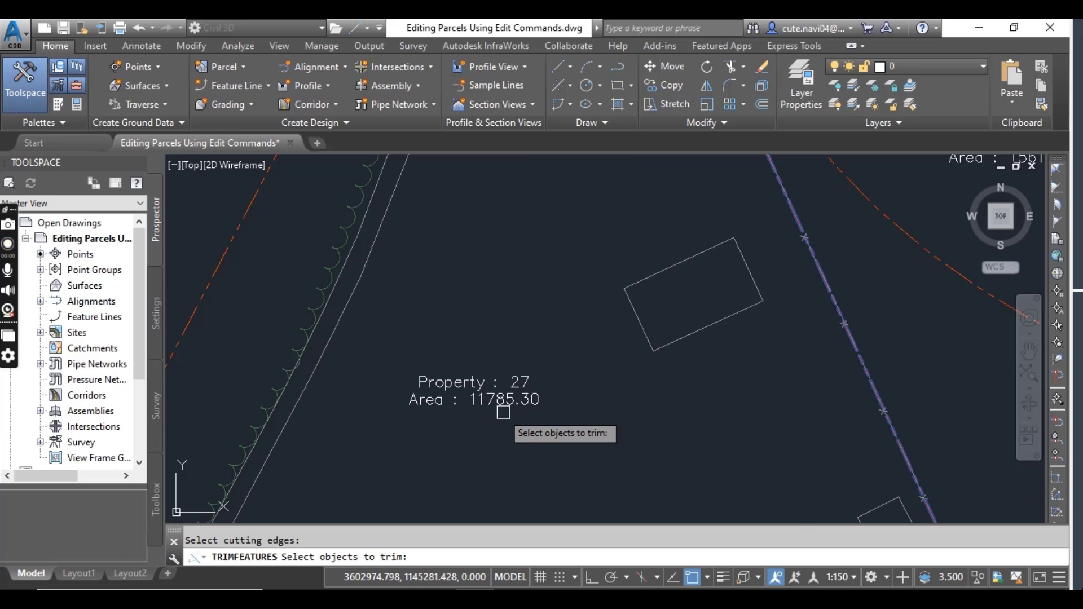
scroll(508, 413, "down", 3)
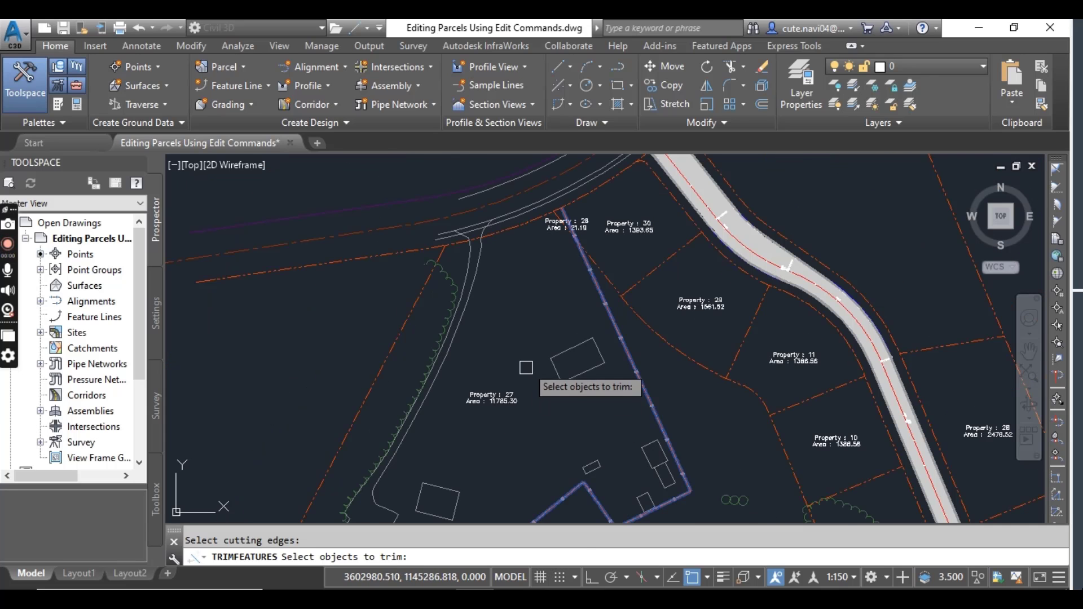
scroll(533, 339, "up", 1)
scroll(541, 291, "up", 3)
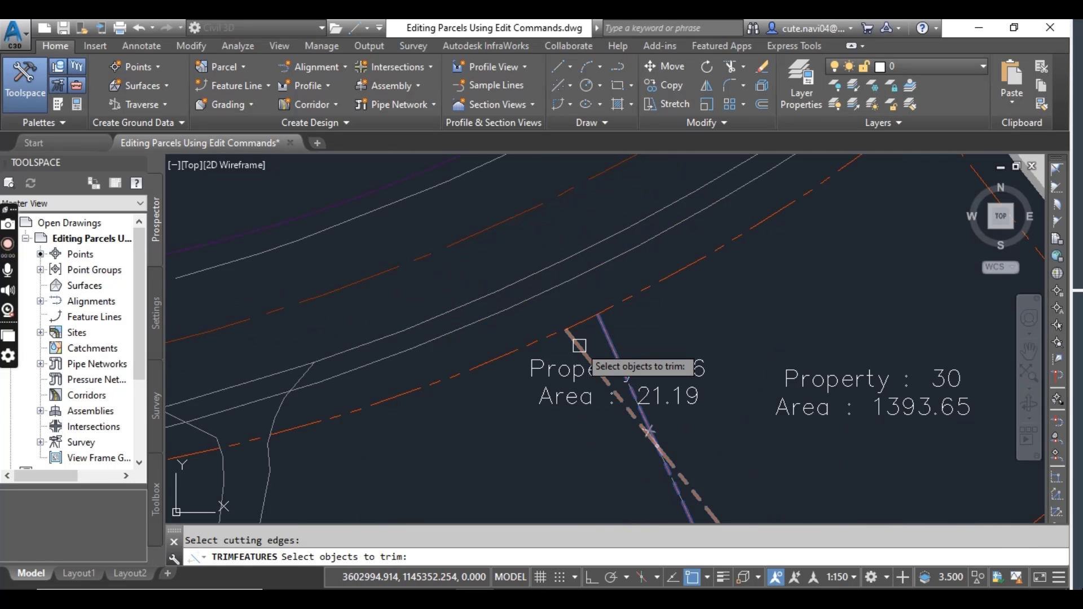
scroll(649, 432, "down", 3)
scroll(488, 401, "down", 2)
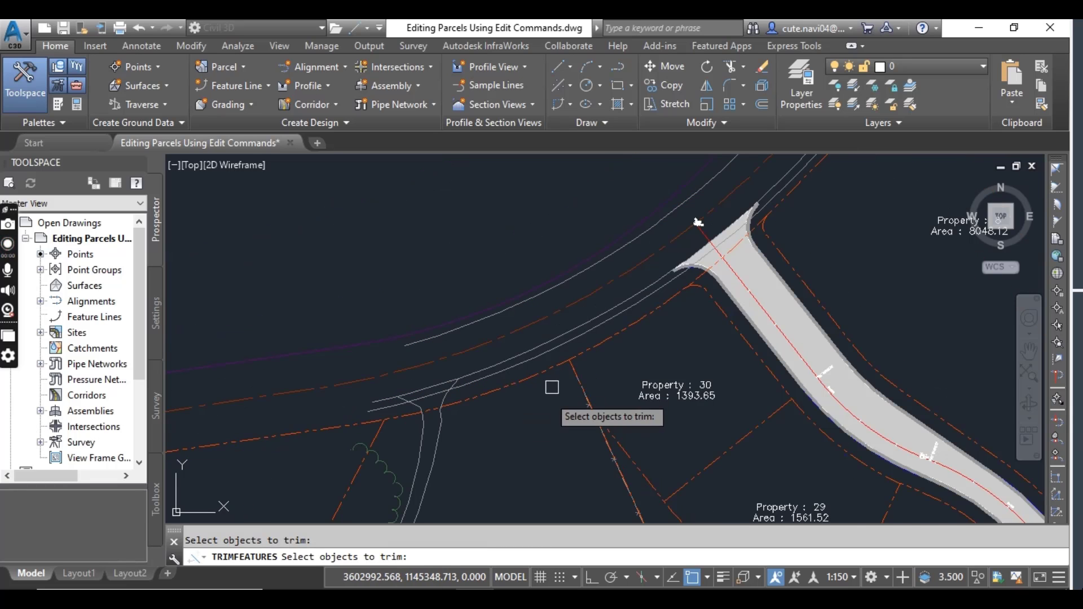
scroll(559, 254, "up", 1)
middle_click_drag(515, 381, 530, 287)
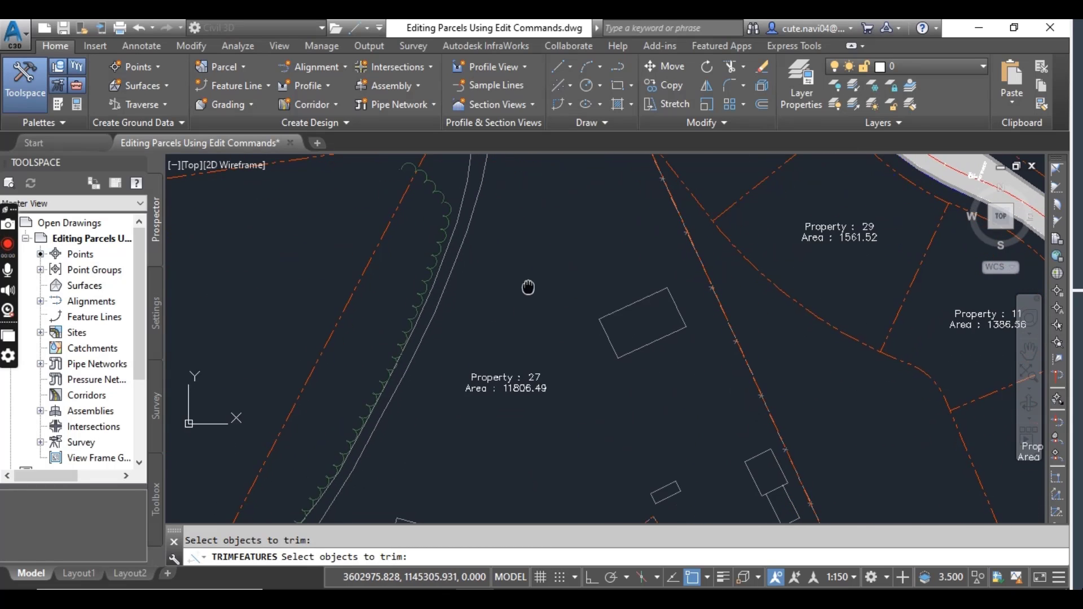
scroll(513, 407, "up", 2)
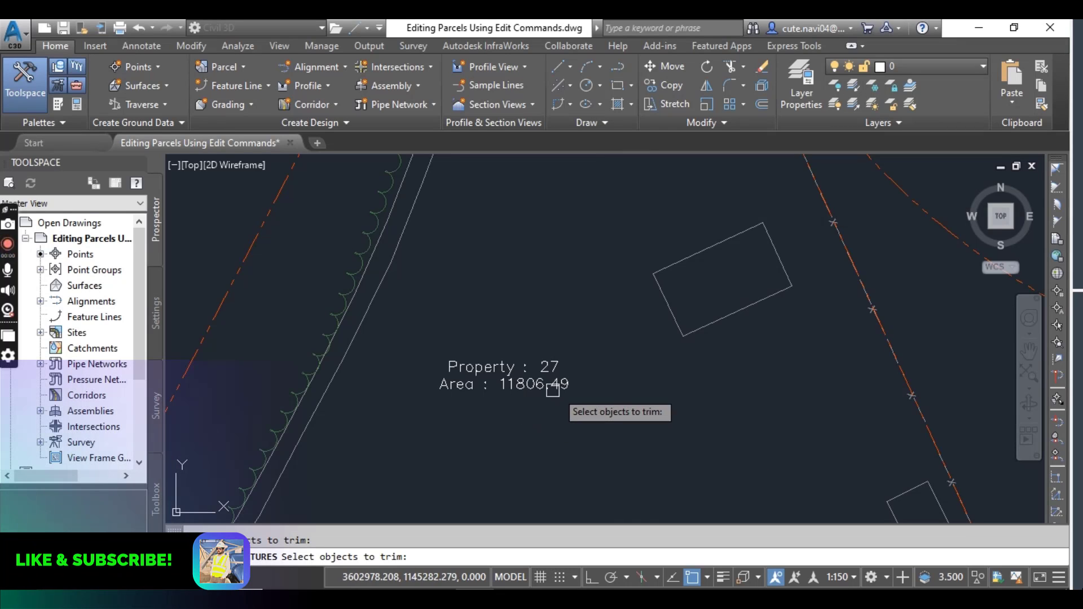
scroll(565, 320, "down", 3)
scroll(565, 319, "down", 2)
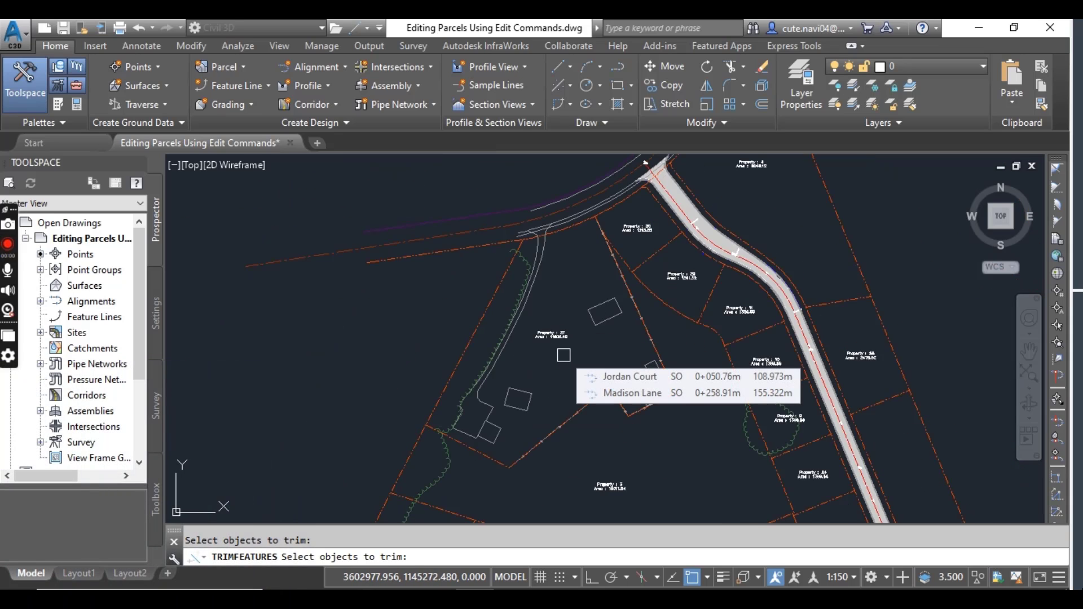
- Cancel the trim with Esc and pan toward parcel Property 7
key("Escape")
key("Escape")
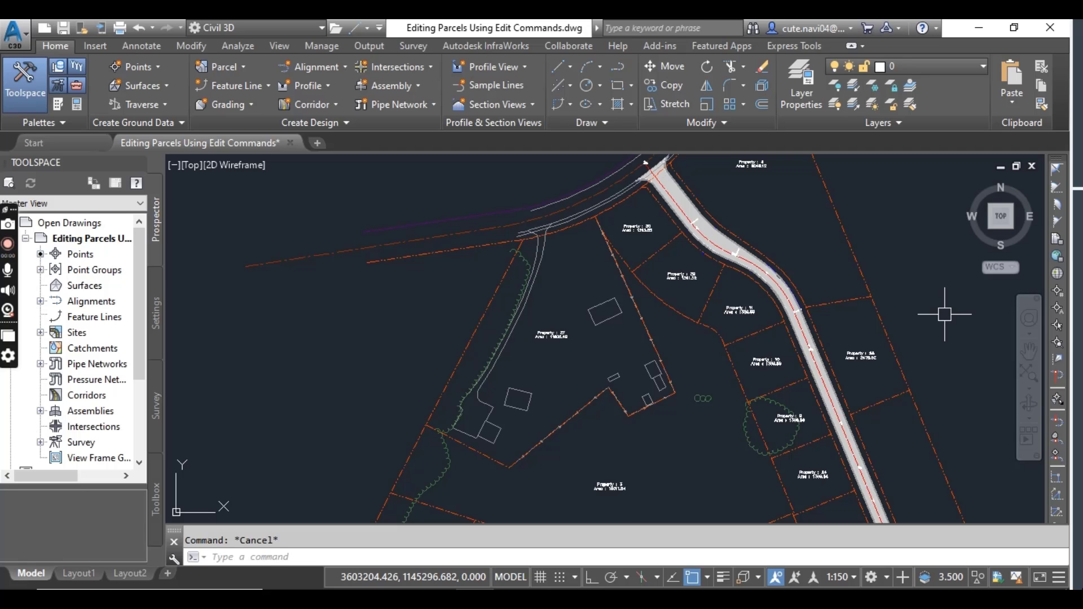
scroll(617, 382, "down", 2)
middle_click_drag(633, 406, 543, 172)
scroll(558, 372, "up", 3)
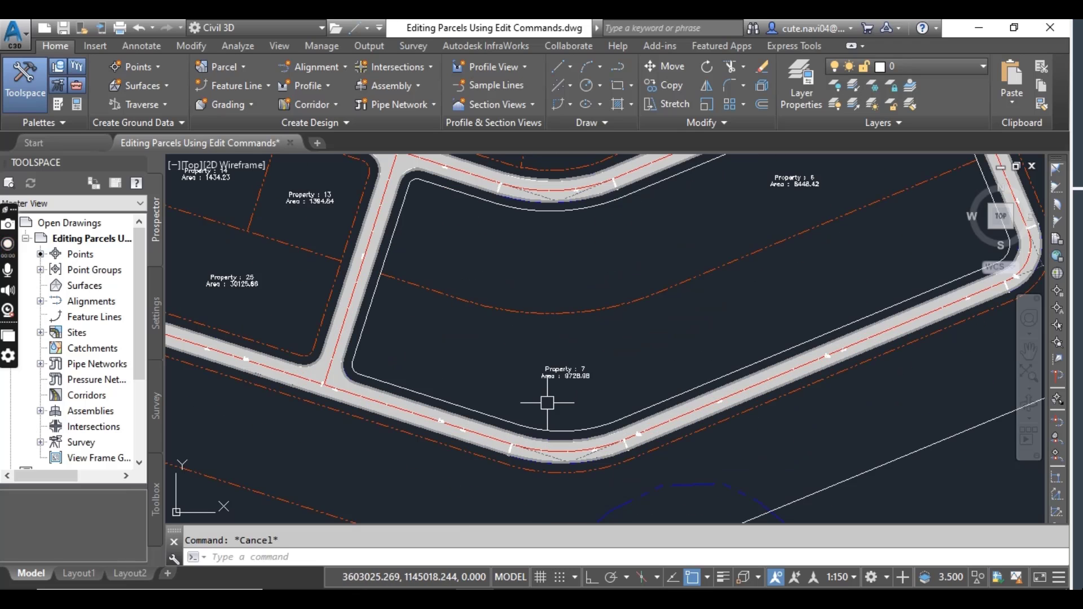
scroll(588, 384, "up", 2)
- Select the Property 7 parcel label to show its parcel editing tools
left_click(584, 368)
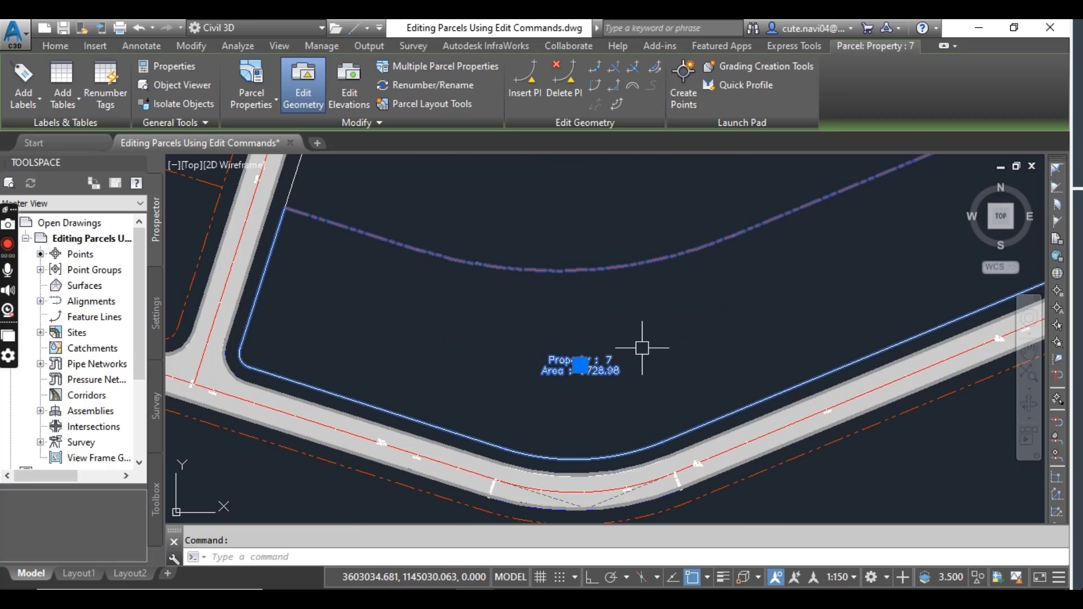
scroll(677, 330, "down", 2)
scroll(593, 369, "down", 1)
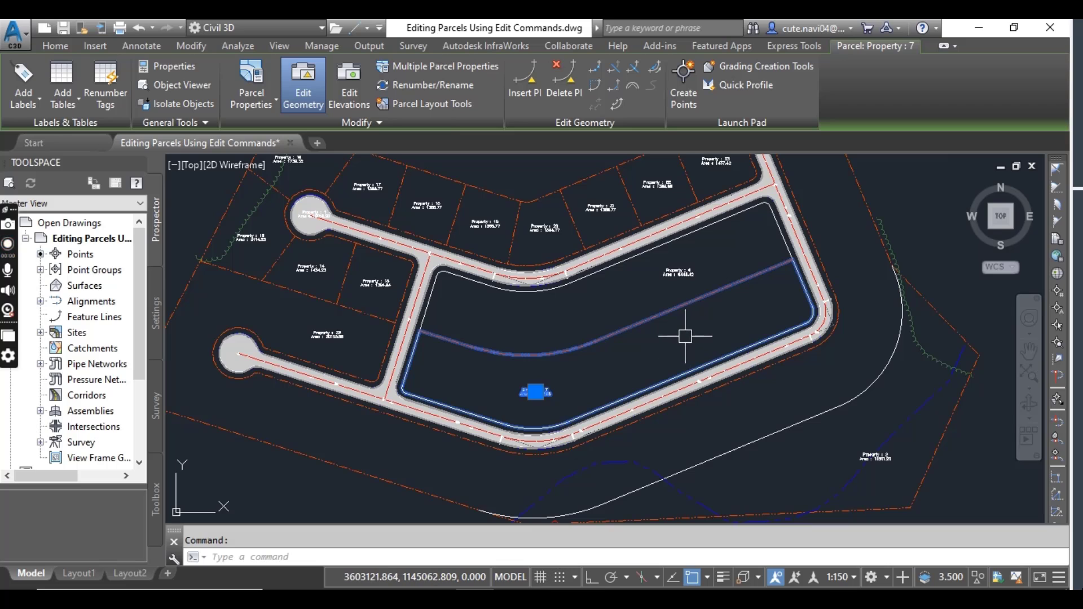
scroll(787, 314, "up", 3)
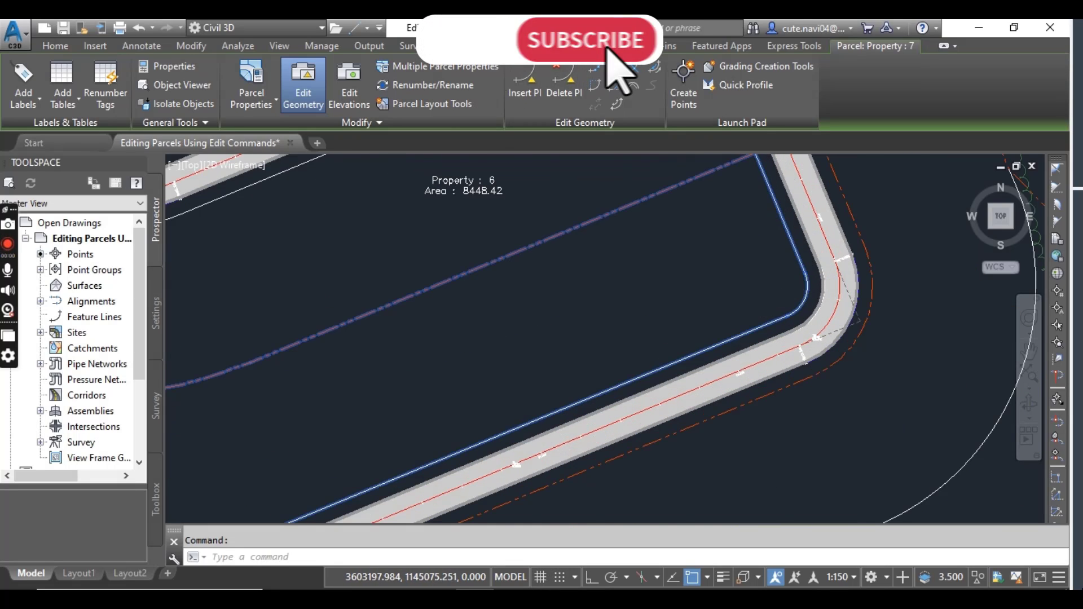
scroll(787, 322, "up", 3)
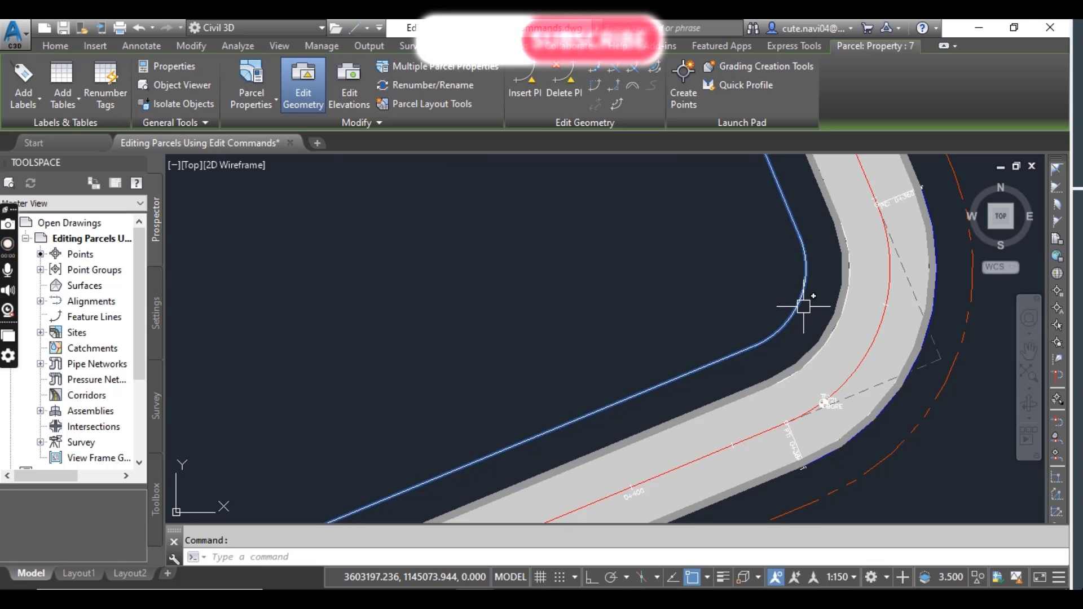
scroll(792, 307, "up", 1)
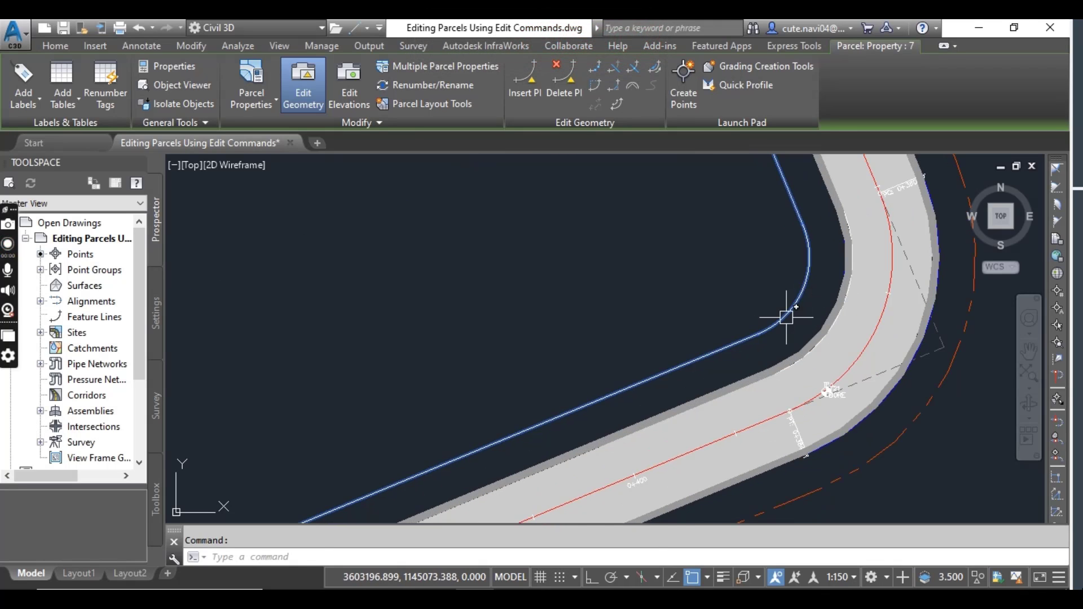
scroll(657, 287, "down", 1)
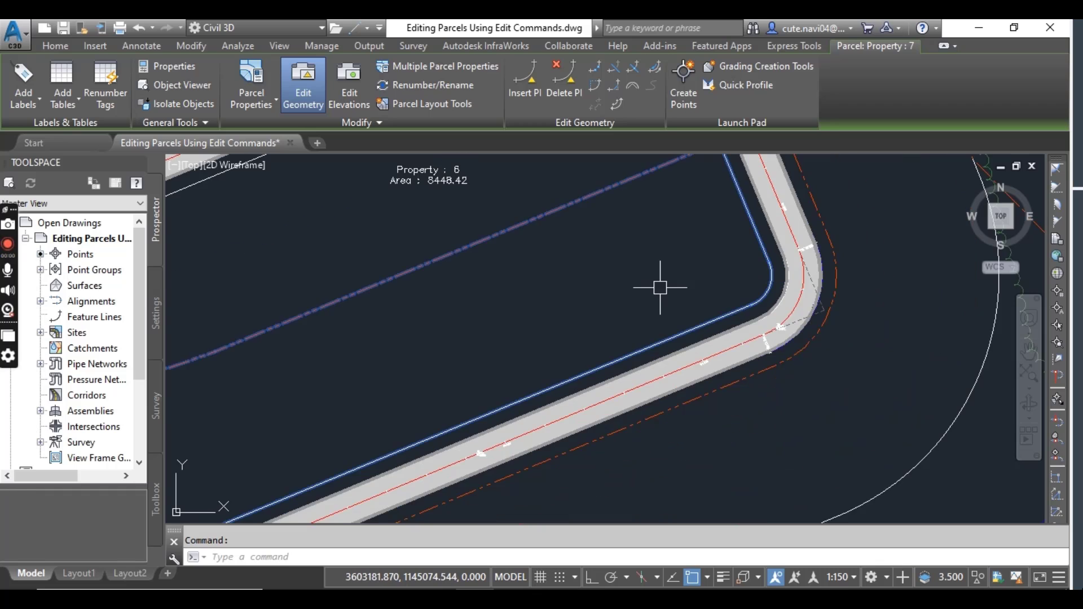
scroll(723, 269, "down", 1)
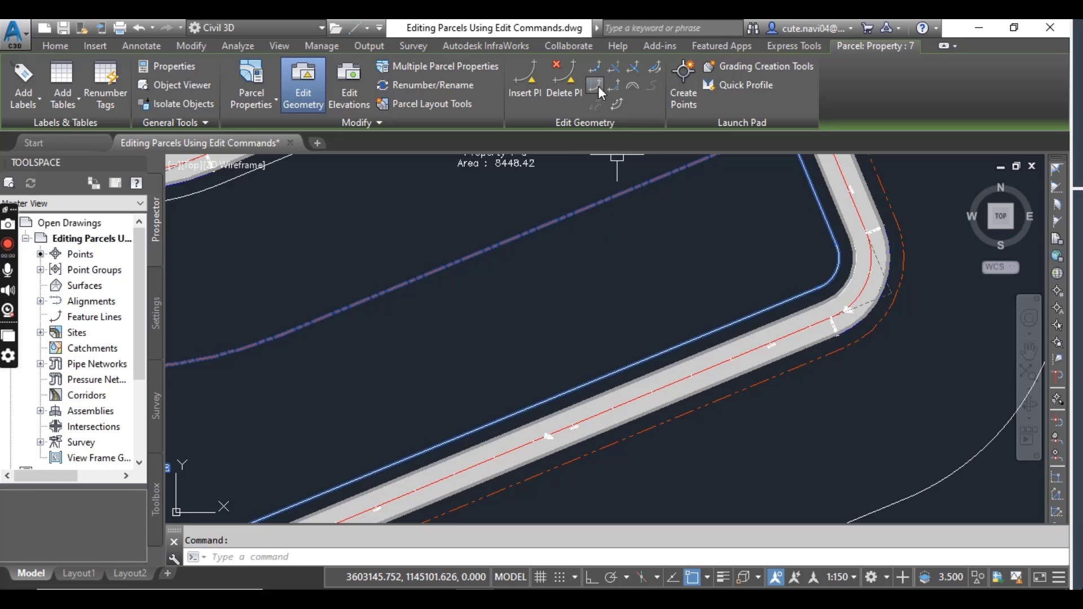
scroll(507, 296, "down", 3)
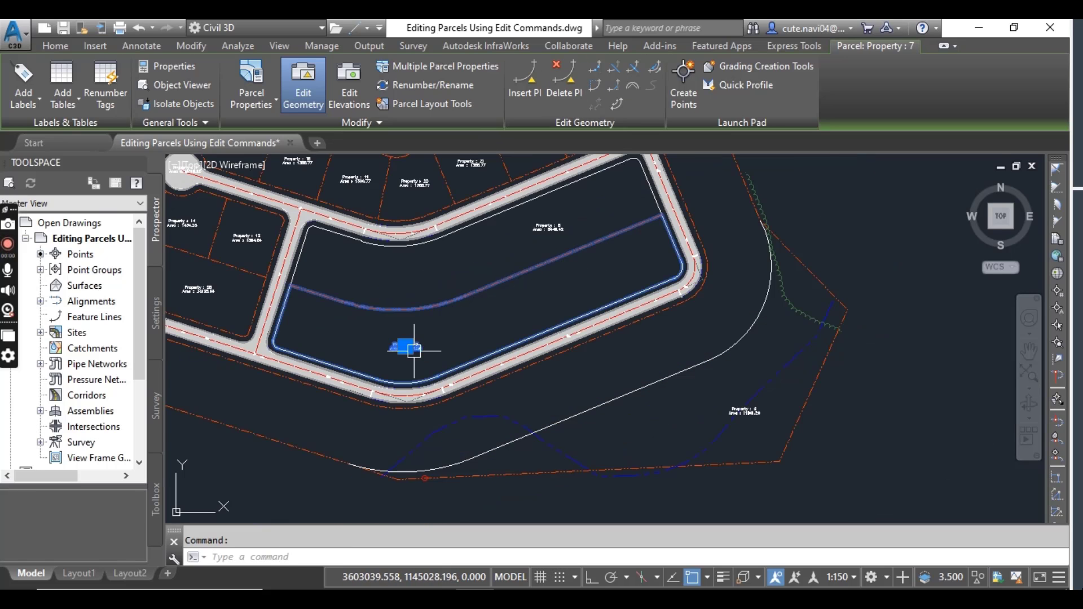
scroll(409, 342, "up", 2)
scroll(408, 342, "up", 2)
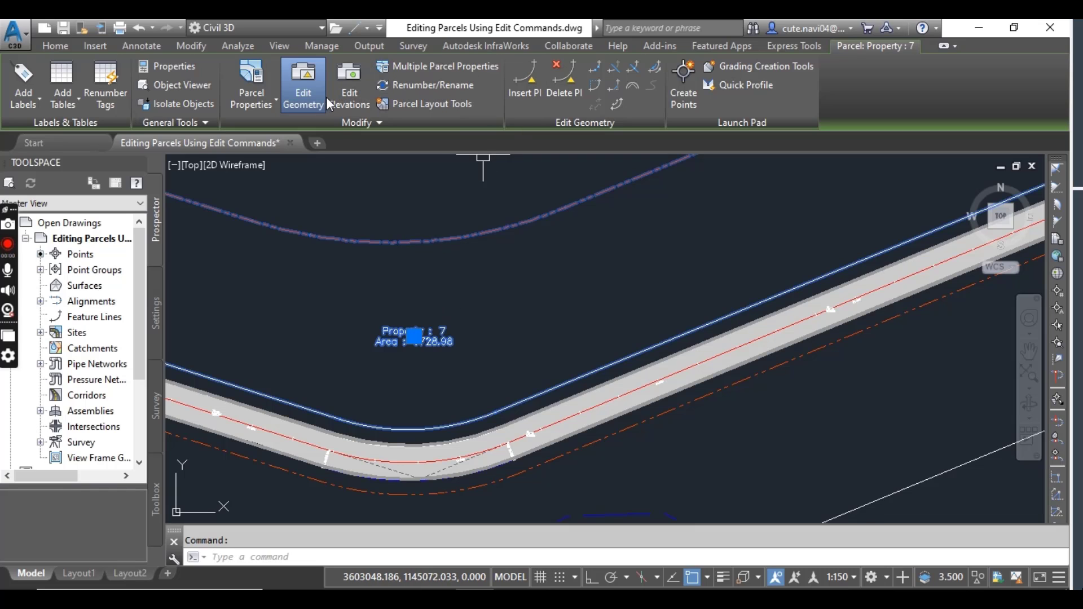
- Change Property 7's corner curve radius from 7.620 to 10 with Edit Curve
left_click(591, 86)
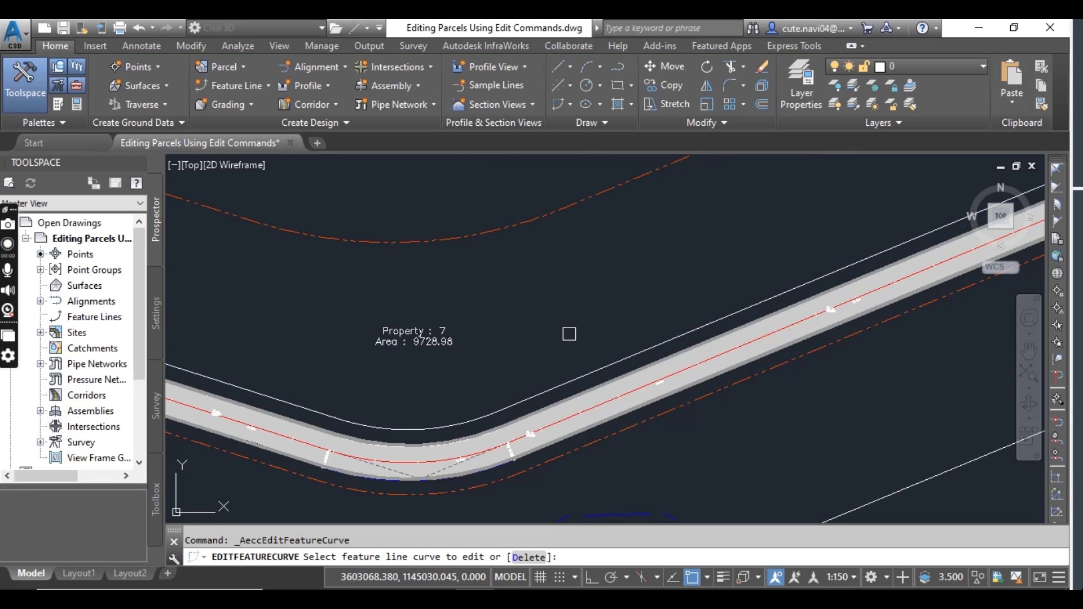
scroll(574, 337, "down", 3)
scroll(604, 373, "down", 1)
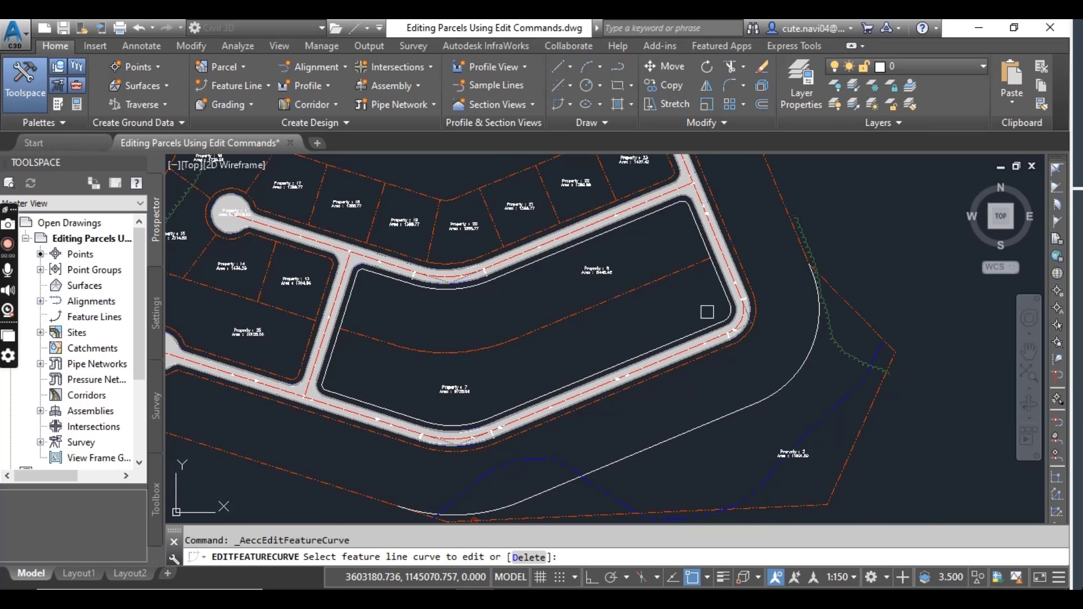
scroll(704, 310, "up", 4)
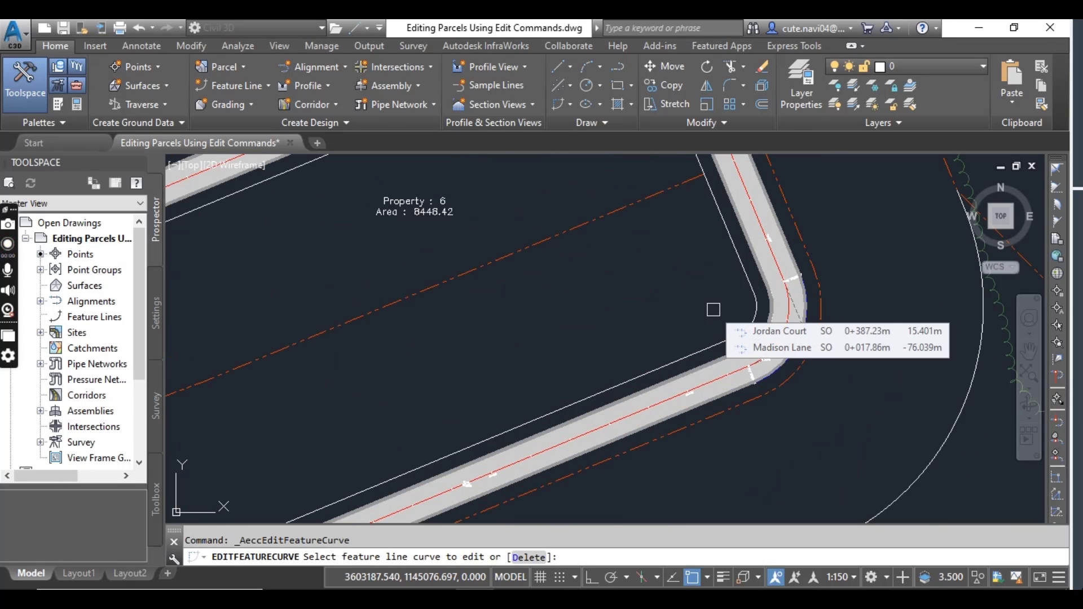
scroll(713, 310, "down", 2)
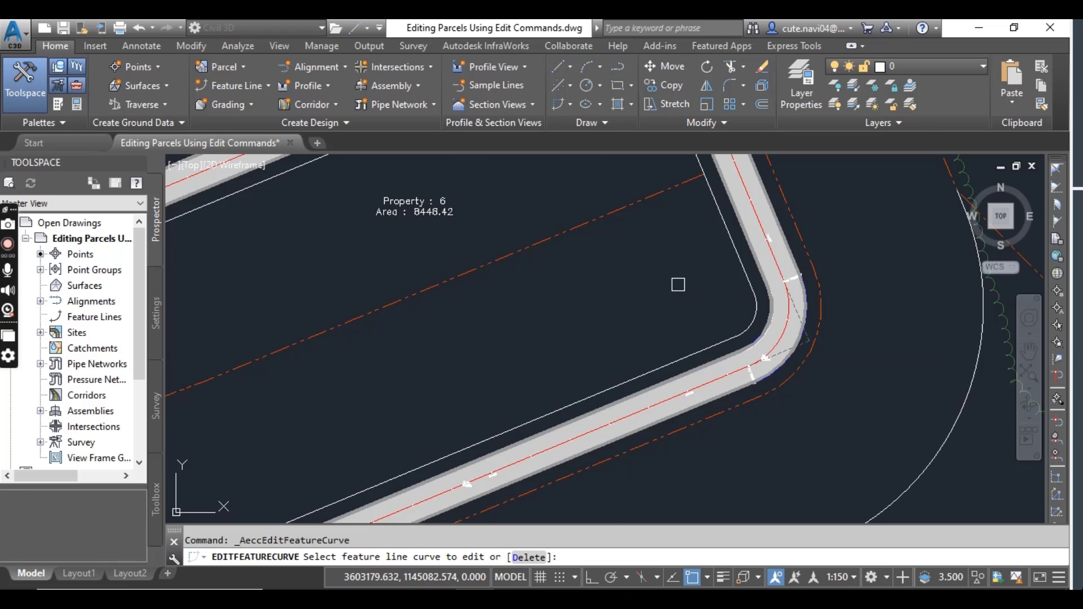
scroll(678, 285, "down", 2)
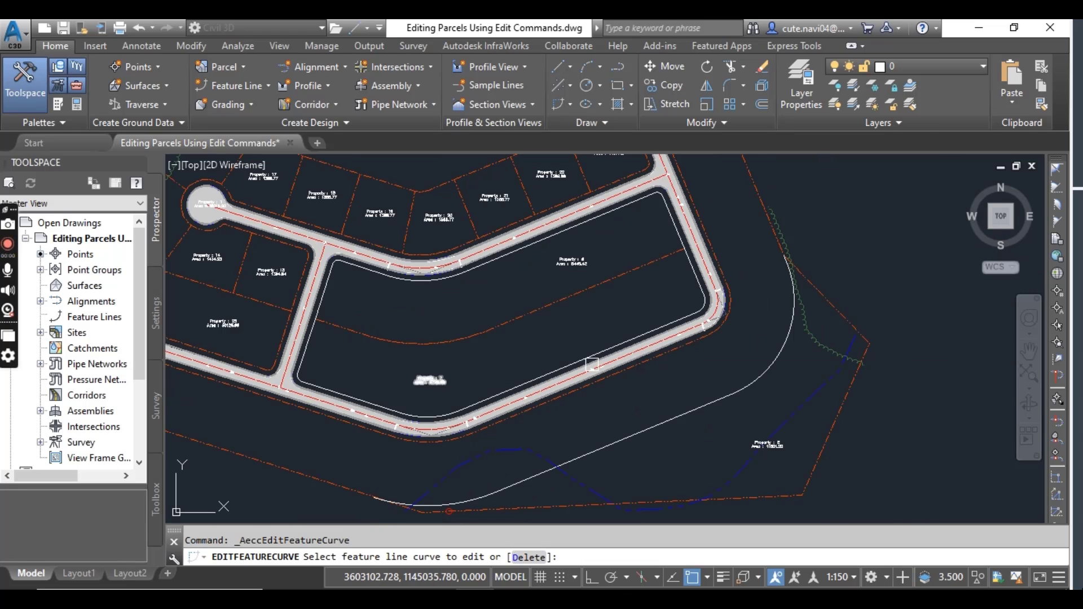
scroll(696, 305, "up", 2)
scroll(696, 305, "up", 1)
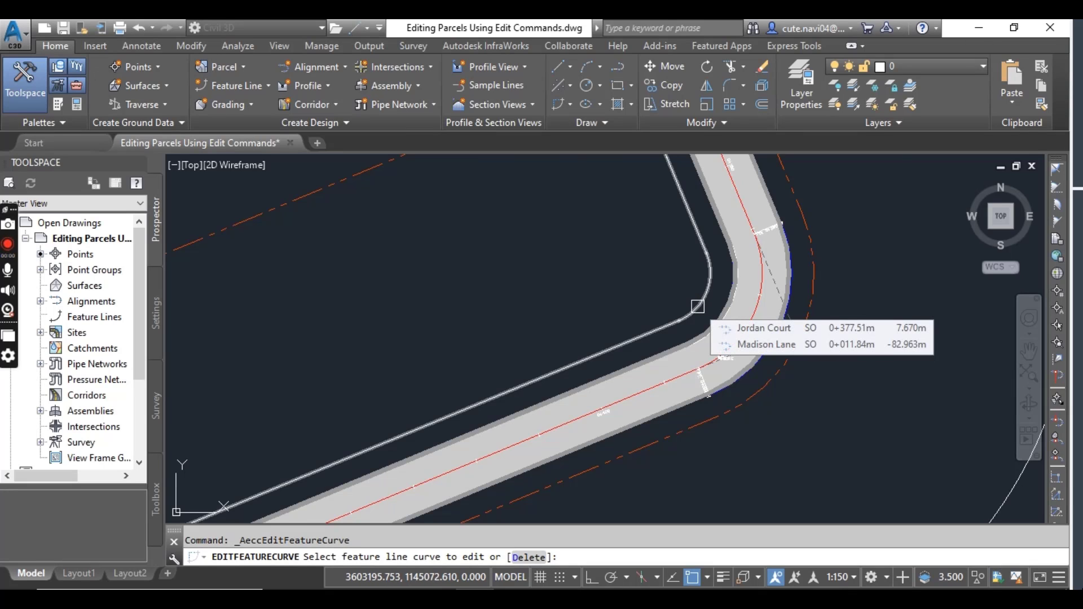
left_click(696, 305)
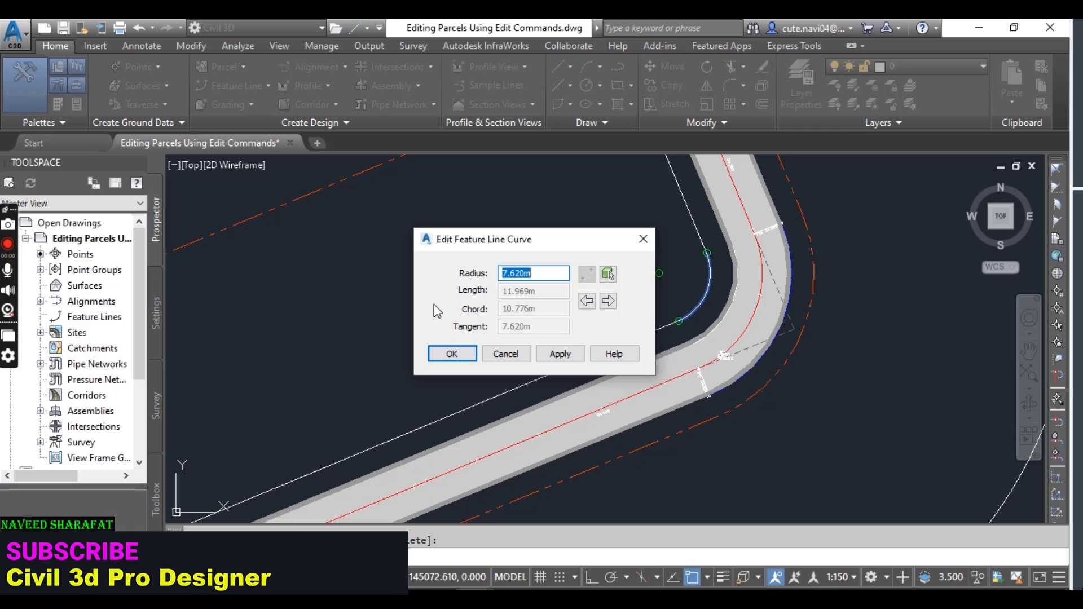
type("10")
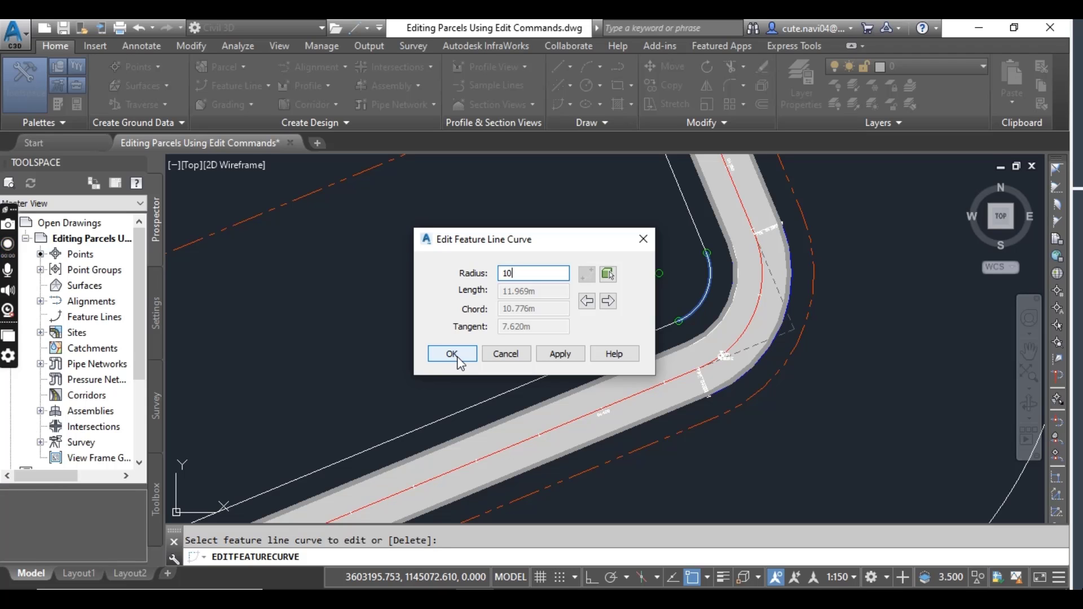
left_click(452, 354)
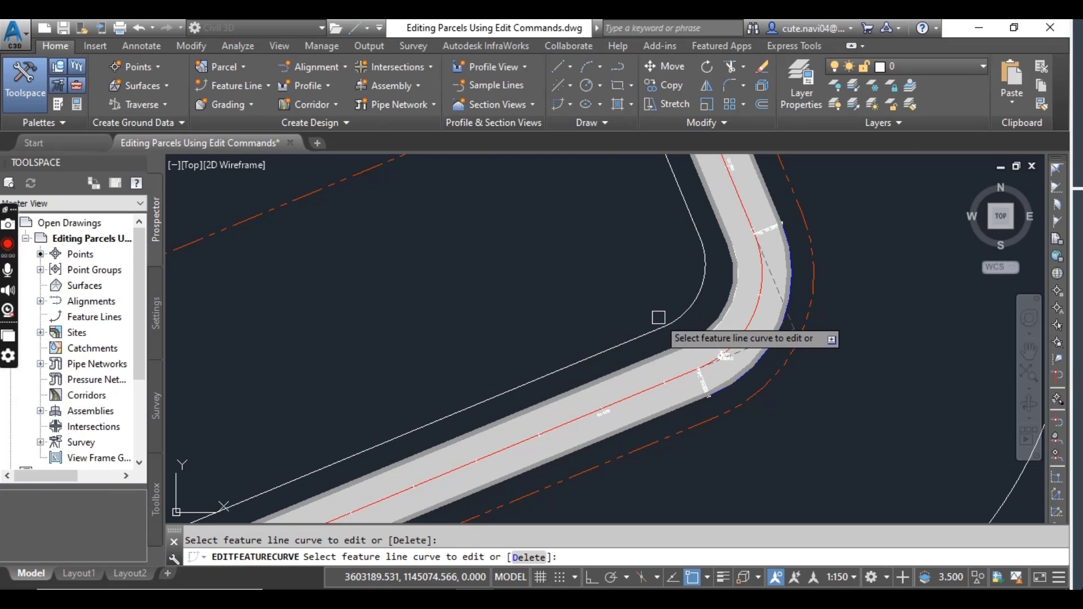
scroll(675, 311, "down", 3)
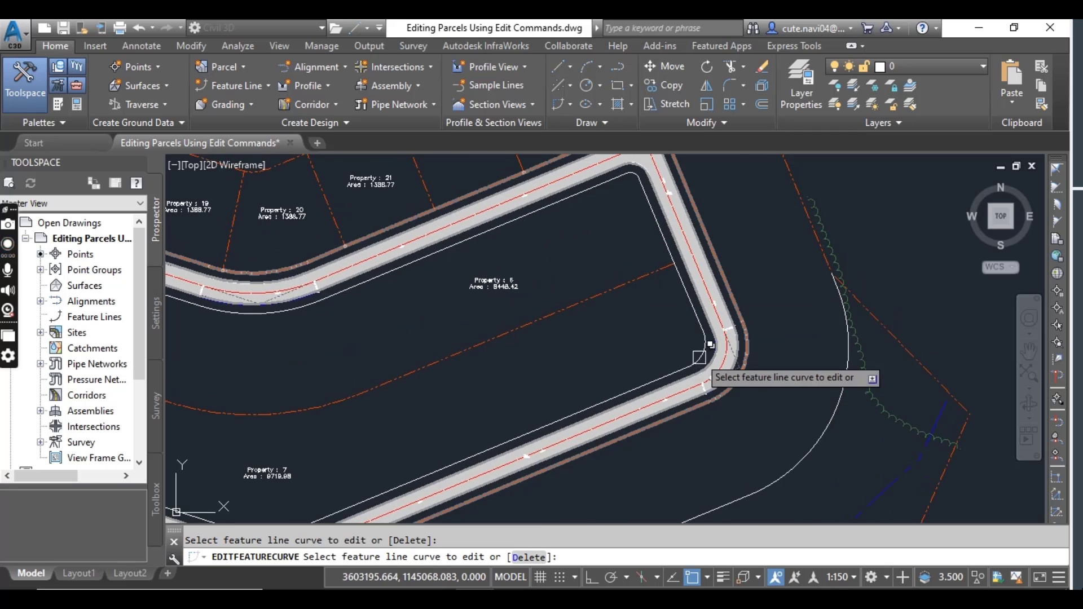
scroll(702, 362, "up", 5)
scroll(683, 361, "down", 3)
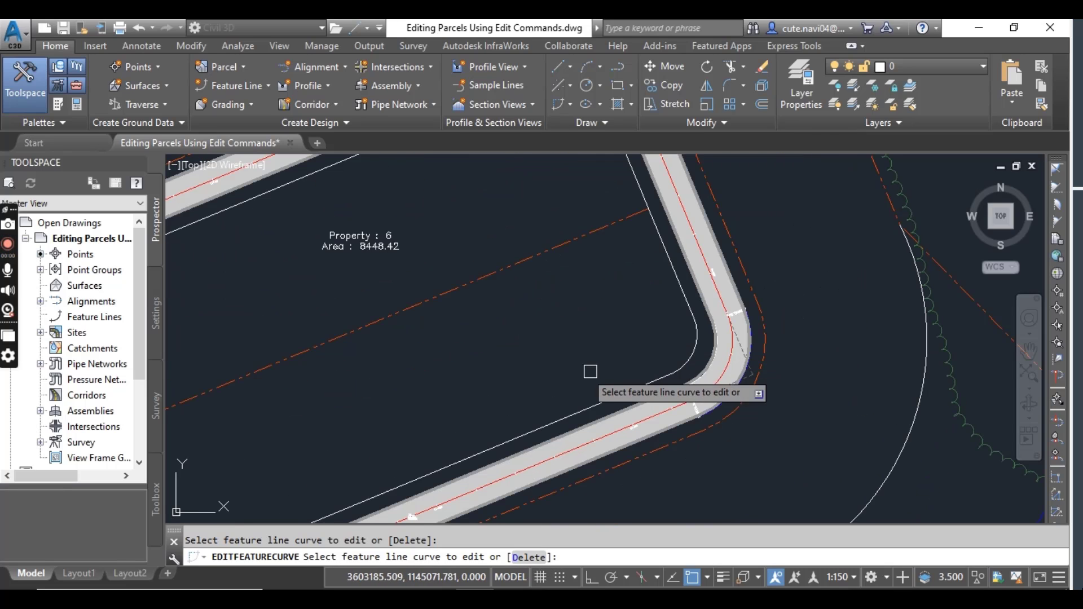
scroll(598, 341, "down", 3)
scroll(648, 308, "up", 2)
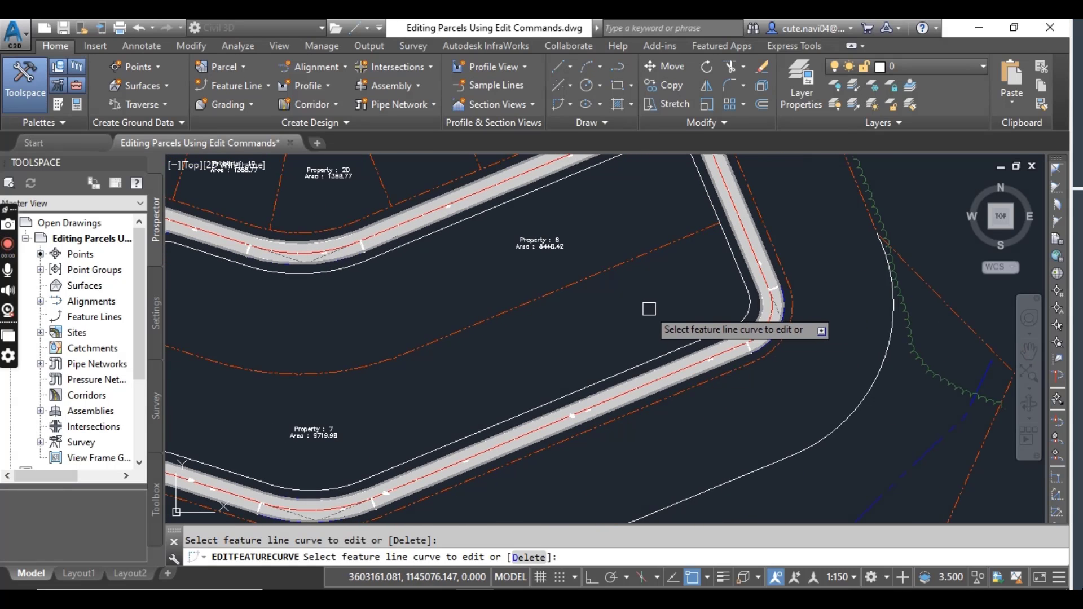
left_click(648, 309)
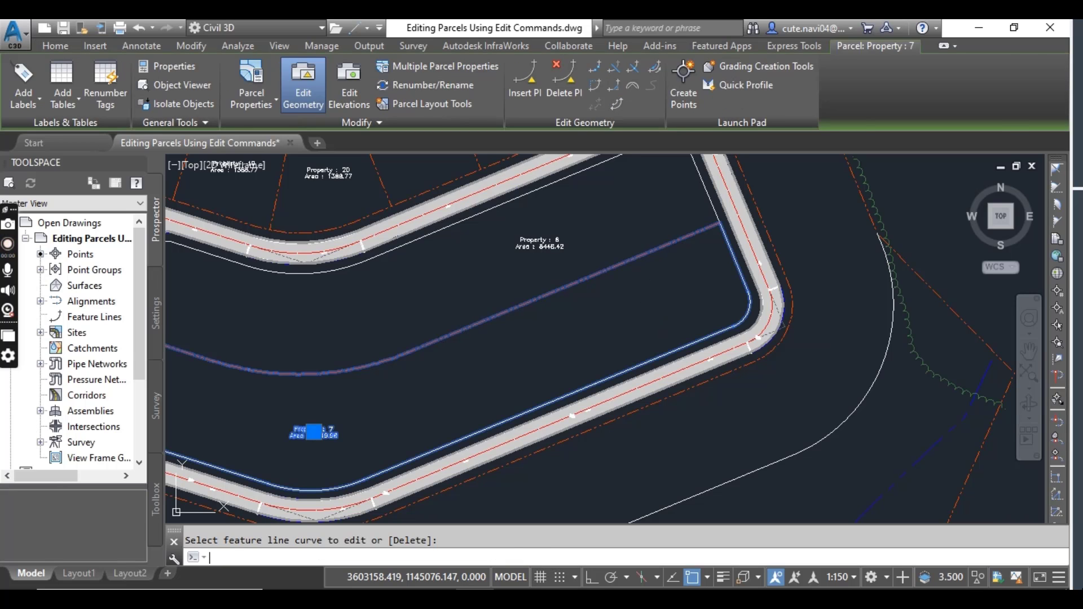
key("Escape")
scroll(640, 307, "down", 5)
middle_click_drag(635, 307, 636, 272)
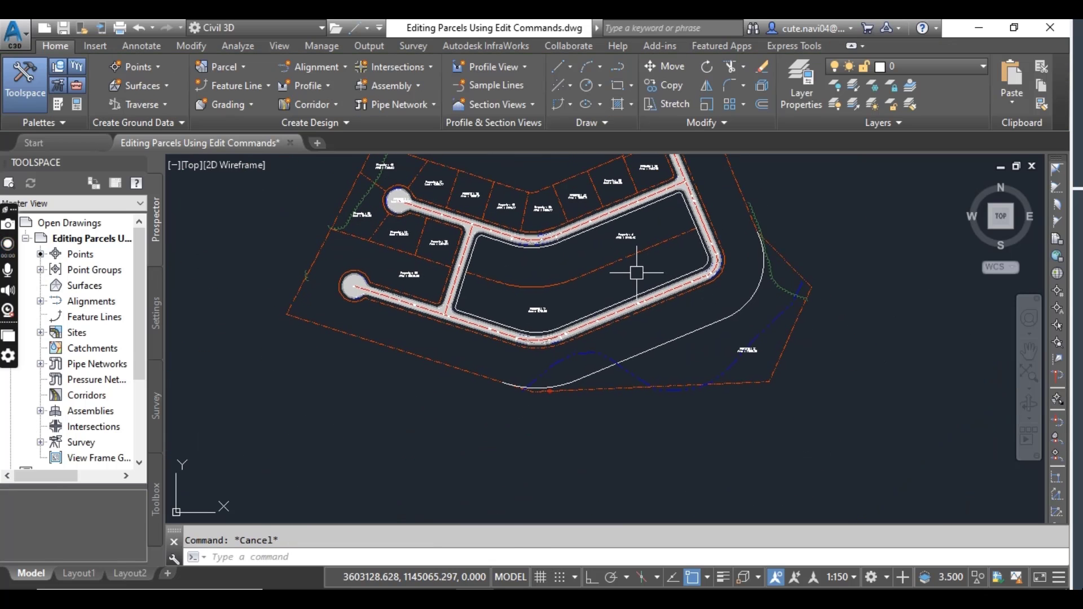
scroll(629, 282, "up", 4)
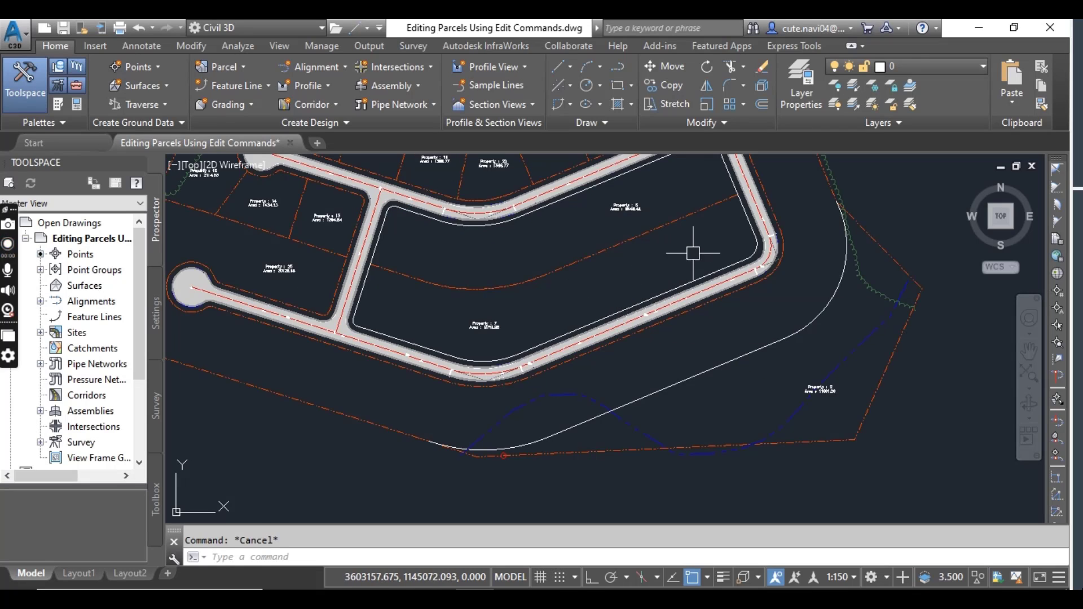
scroll(743, 254, "up", 3)
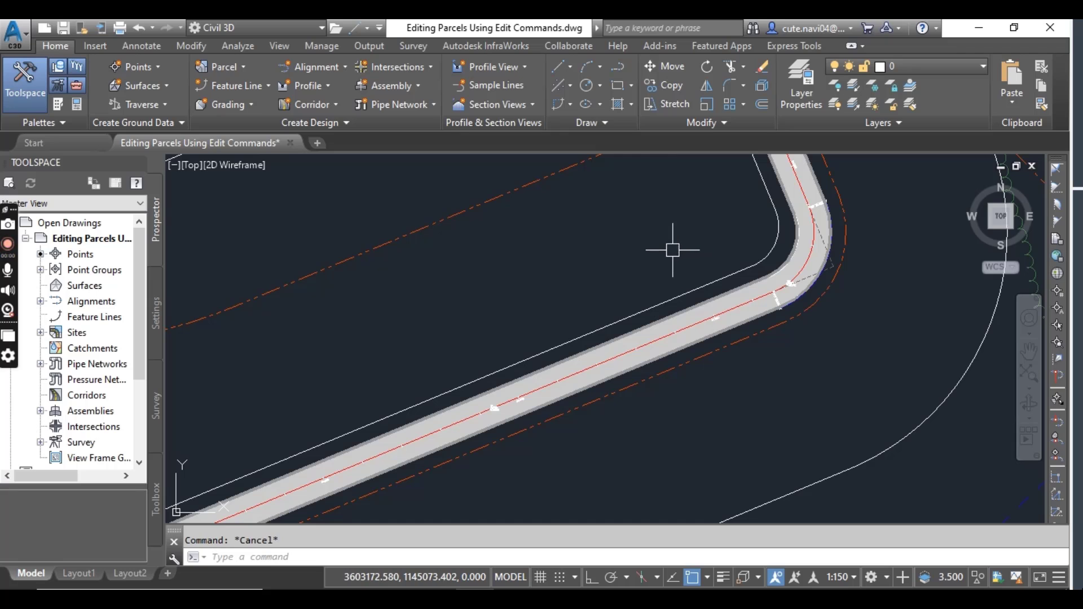
scroll(706, 247, "down", 1)
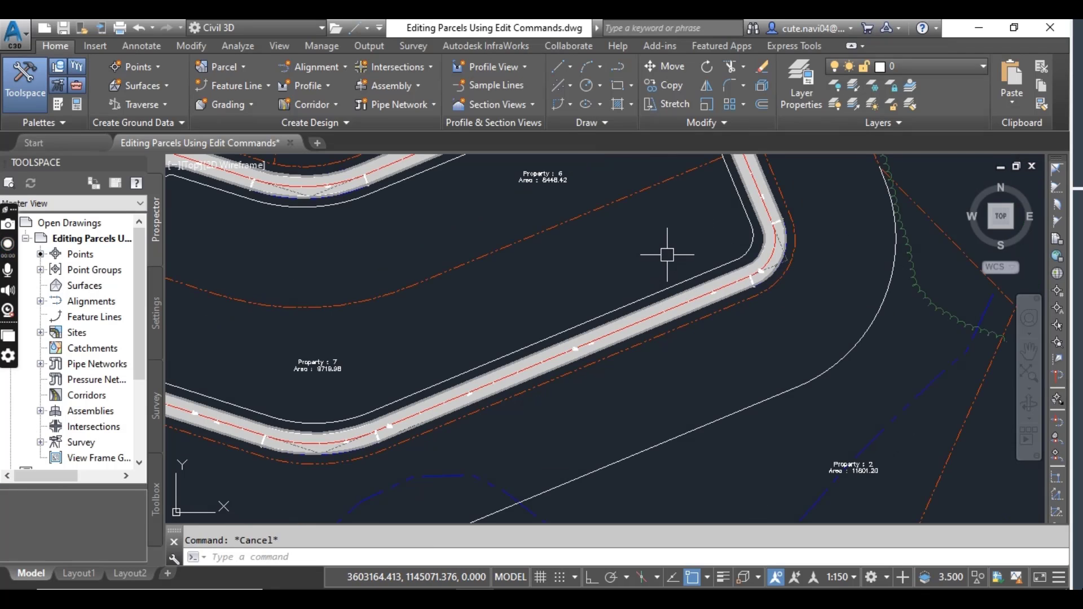
scroll(666, 249, "down", 1)
scroll(633, 261, "down", 1)
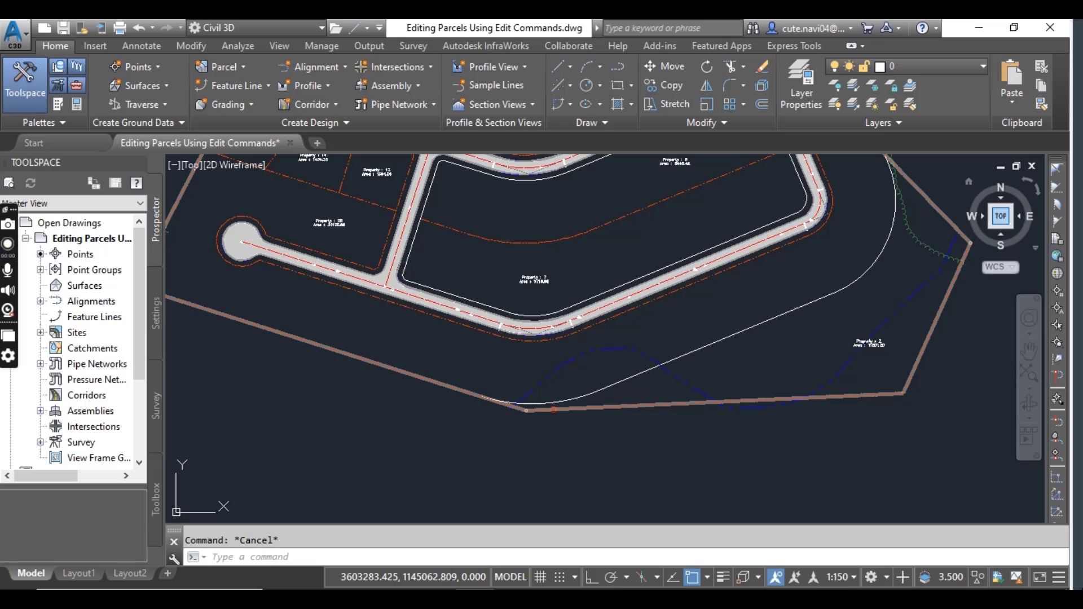
scroll(847, 370, "up", 1)
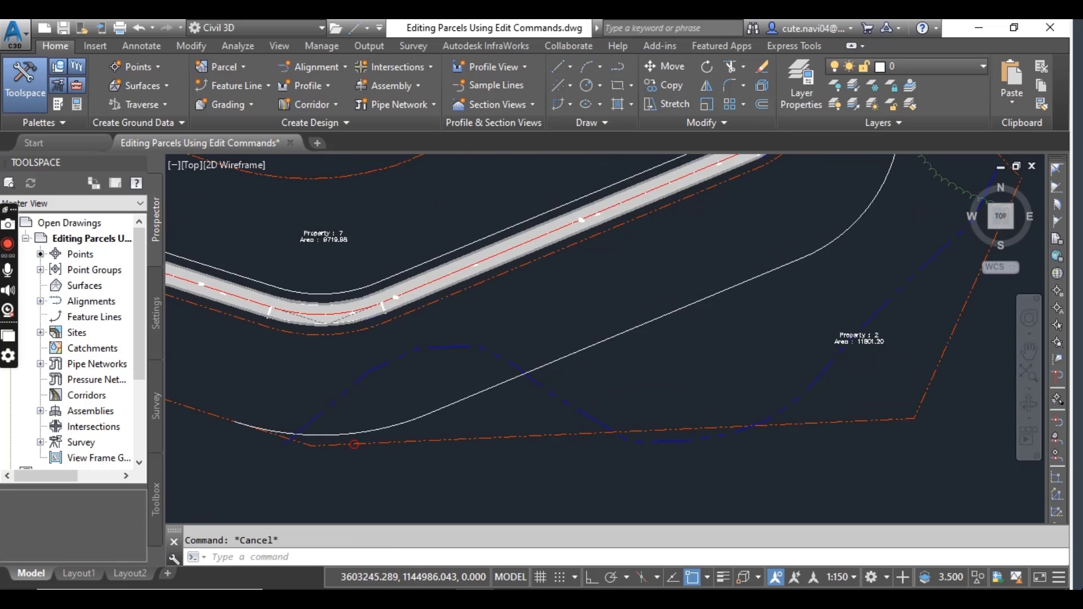
scroll(846, 370, "up", 1)
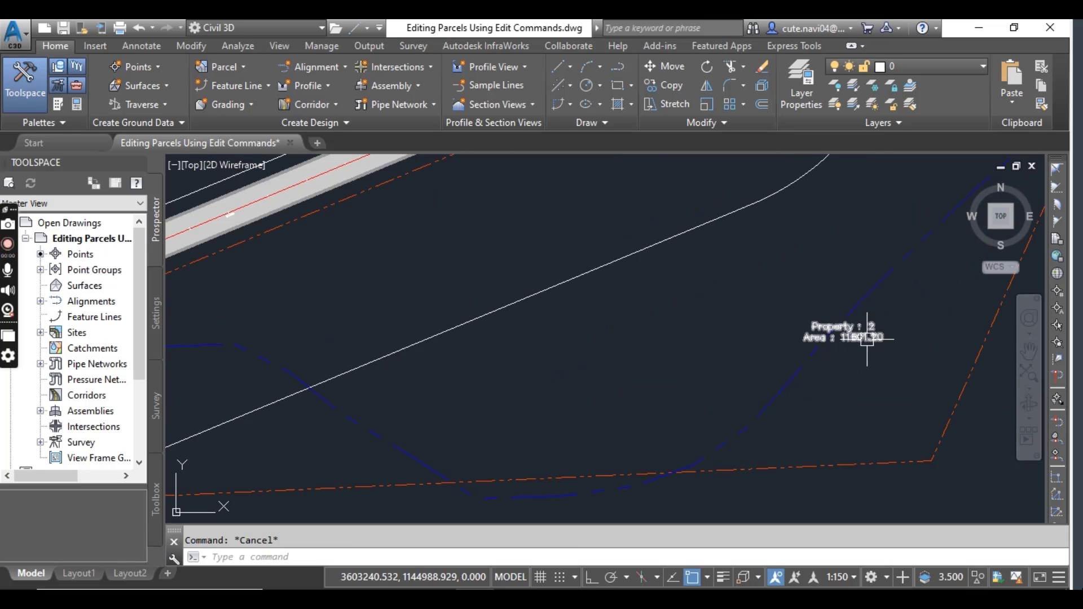
scroll(866, 338, "up", 2)
scroll(850, 338, "down", 2)
scroll(812, 343, "down", 1)
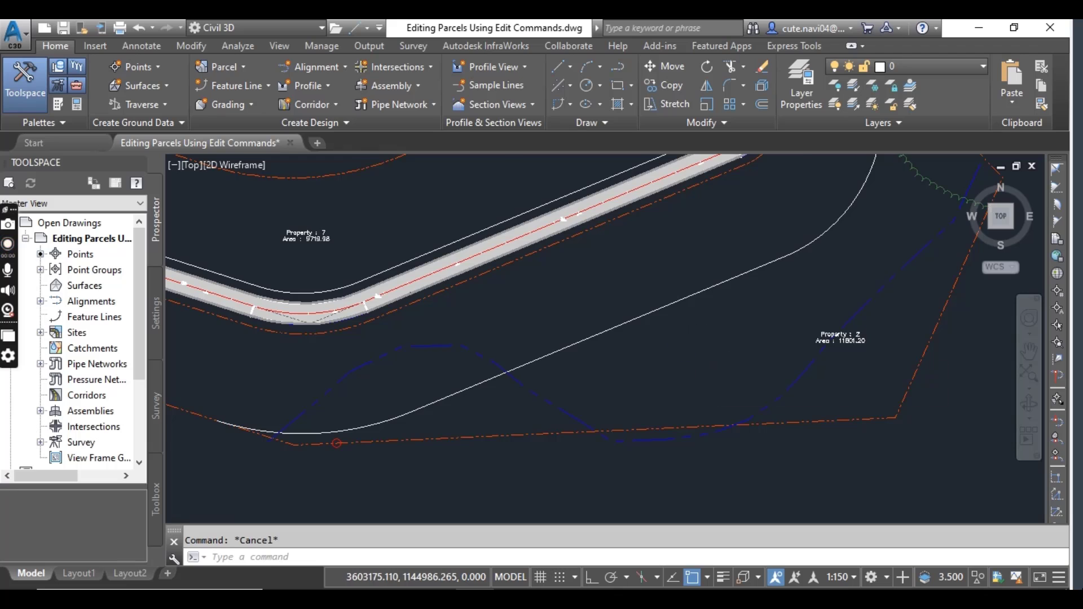
scroll(597, 367, "down", 1)
scroll(674, 335, "down", 1)
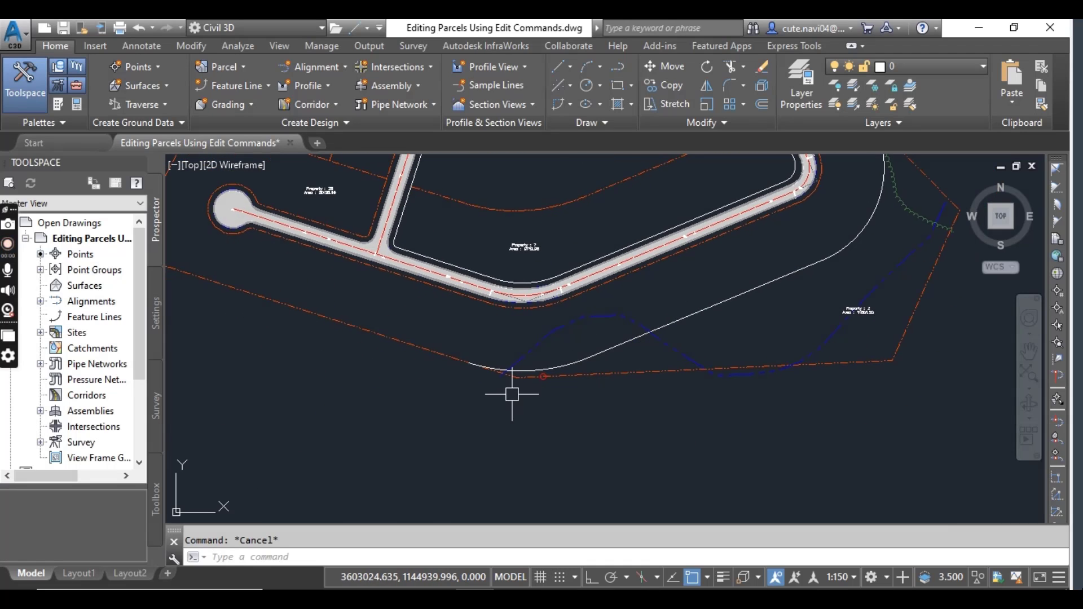
scroll(512, 394, "up", 3)
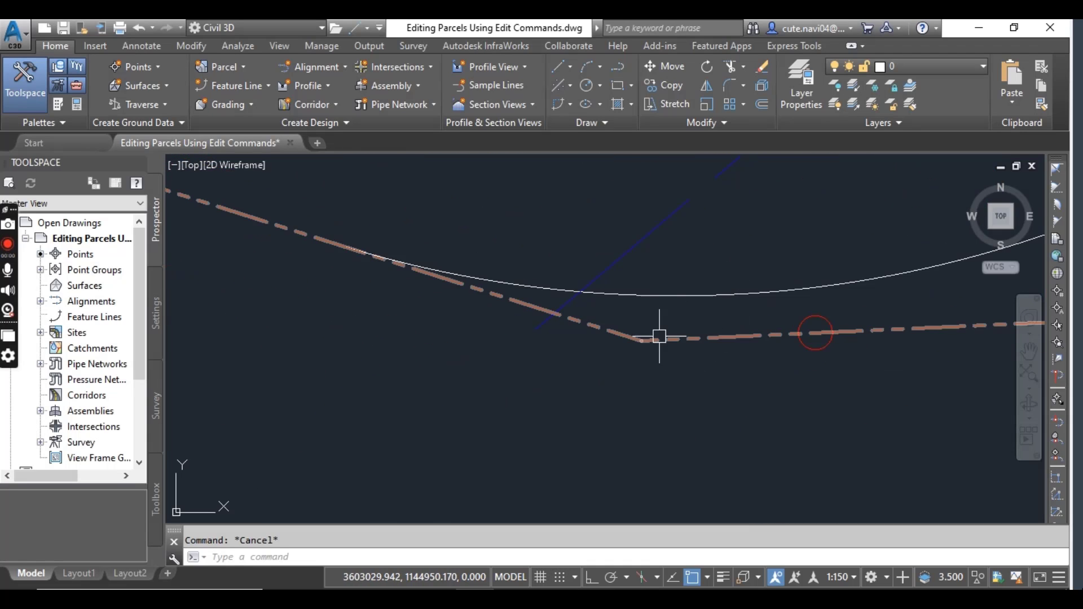
scroll(657, 333, "down", 1)
middle_click_drag(676, 339, 525, 379)
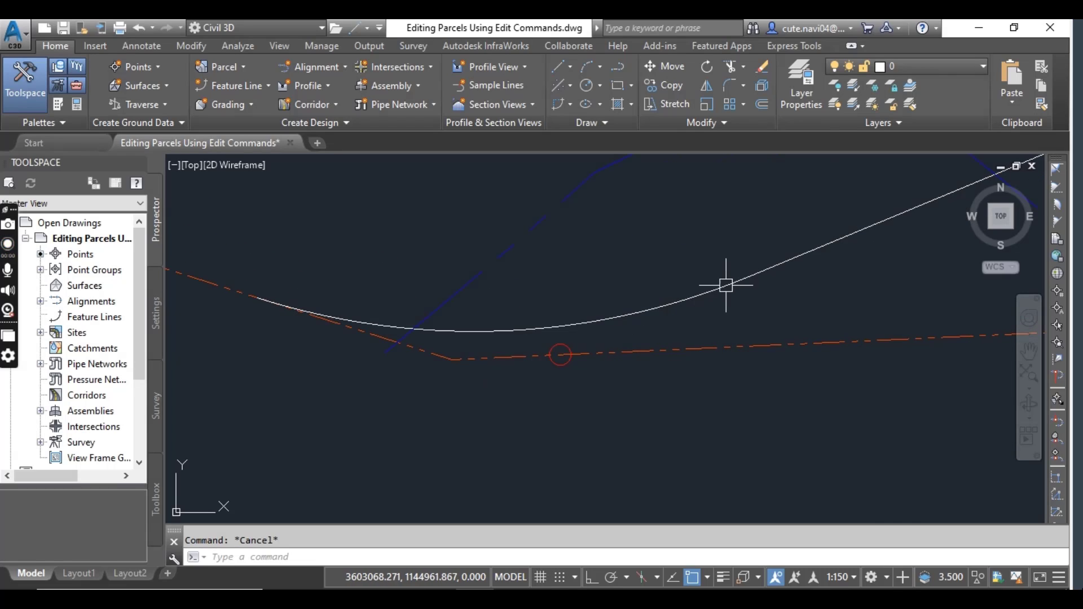
scroll(725, 285, "down", 1)
mouse_move(725, 285)
middle_mouse_down()
mouse_move(551, 309)
mouse_move(568, 310)
middle_mouse_up()
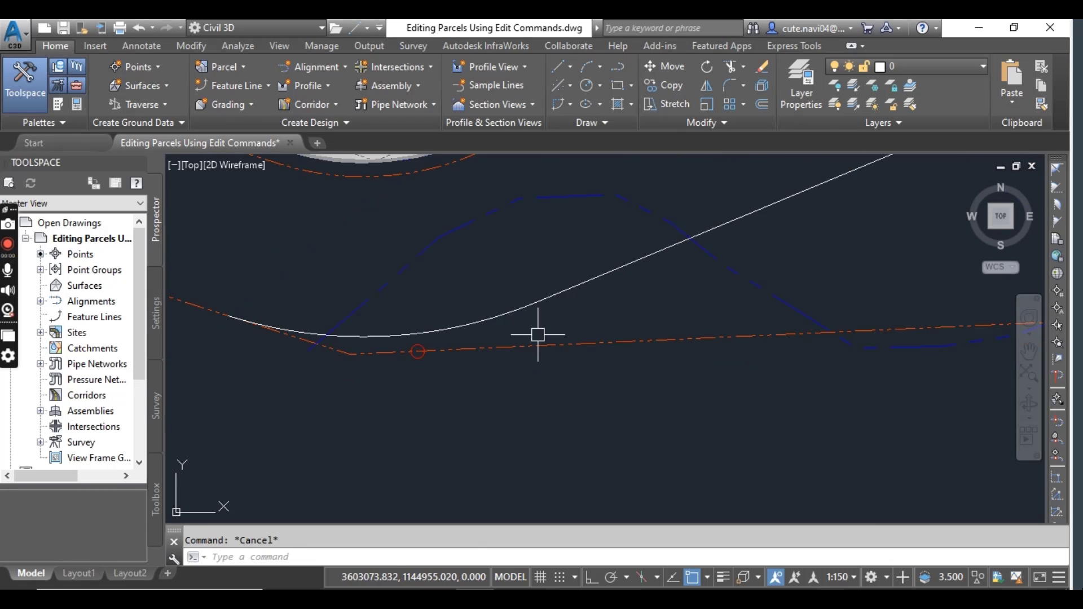
scroll(536, 333, "down", 1)
scroll(482, 353, "up", 2)
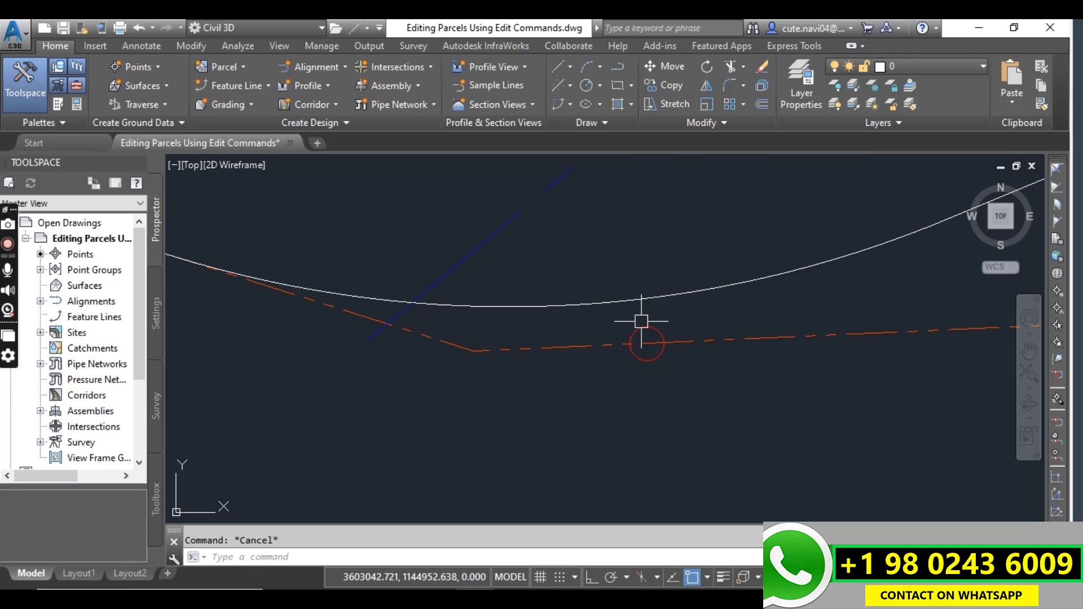
scroll(537, 315, "down", 1)
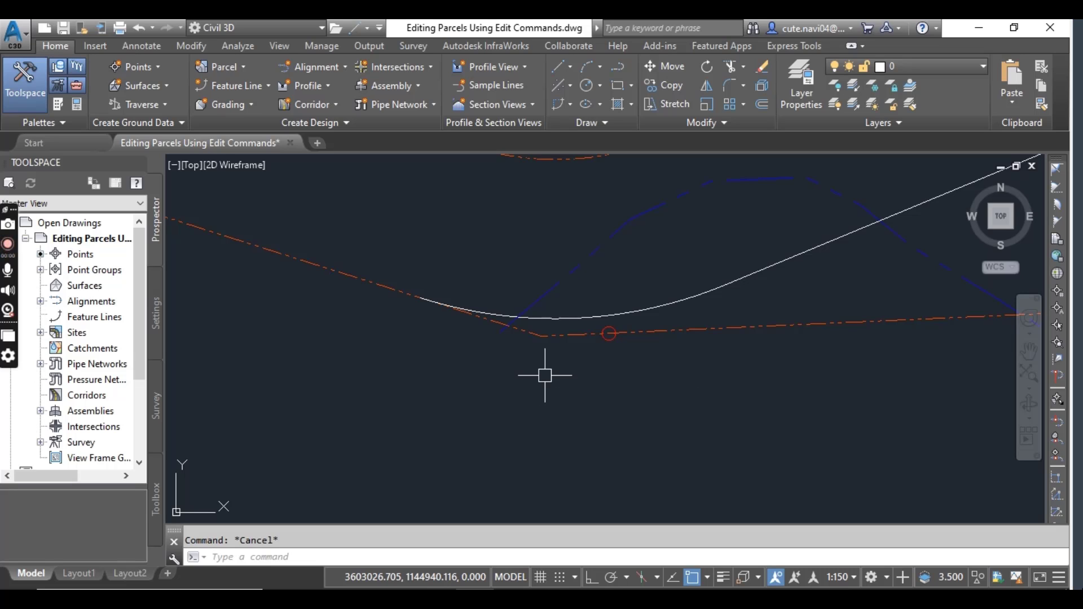
scroll(542, 372, "down", 2)
scroll(592, 363, "down", 2)
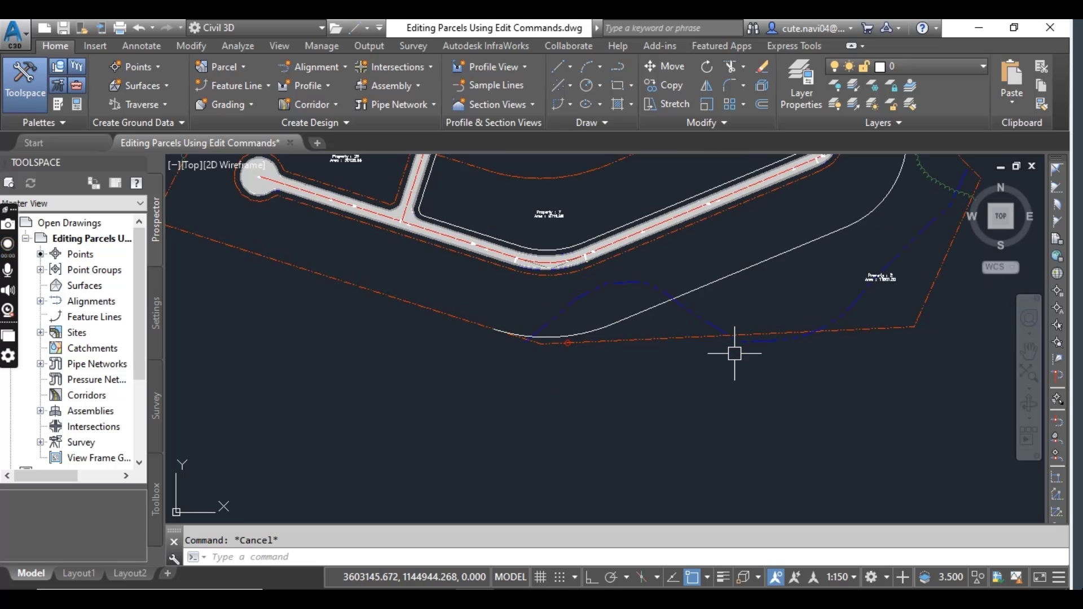
middle_click_drag(730, 355, 573, 444)
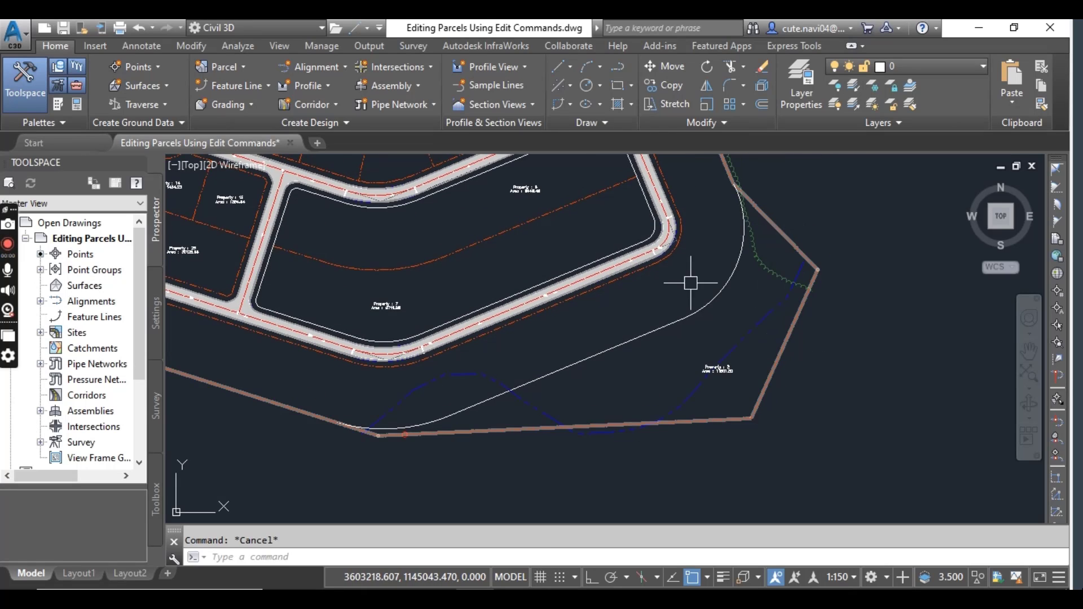
- Remove the PI at the curve's west end, straightening that parcel line segment
left_click(656, 327)
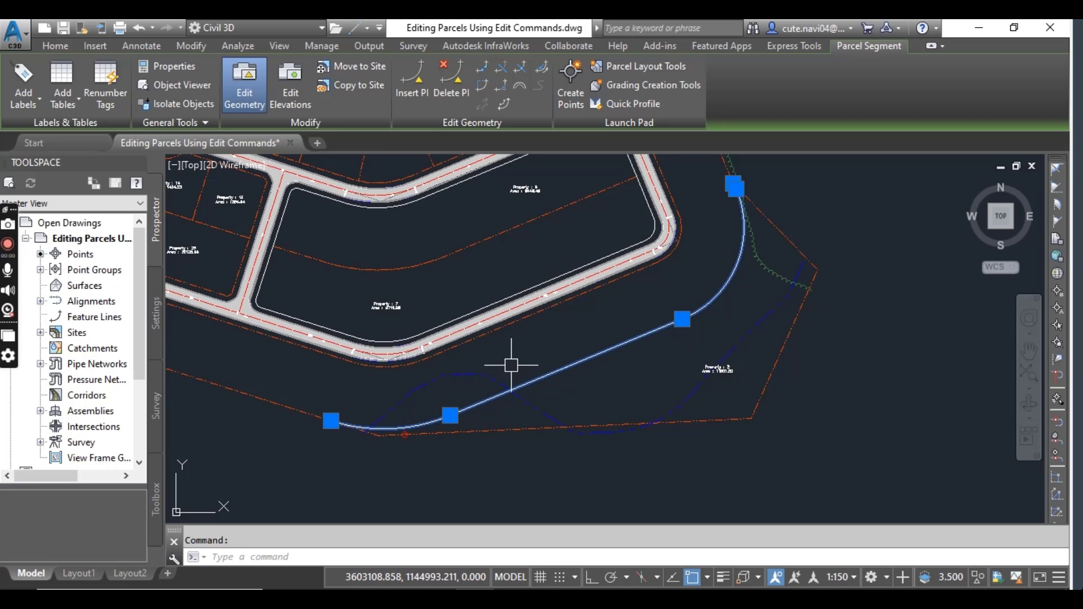
middle_click_drag(533, 354, 627, 304)
scroll(472, 381, "up", 4)
scroll(472, 382, "up", 2)
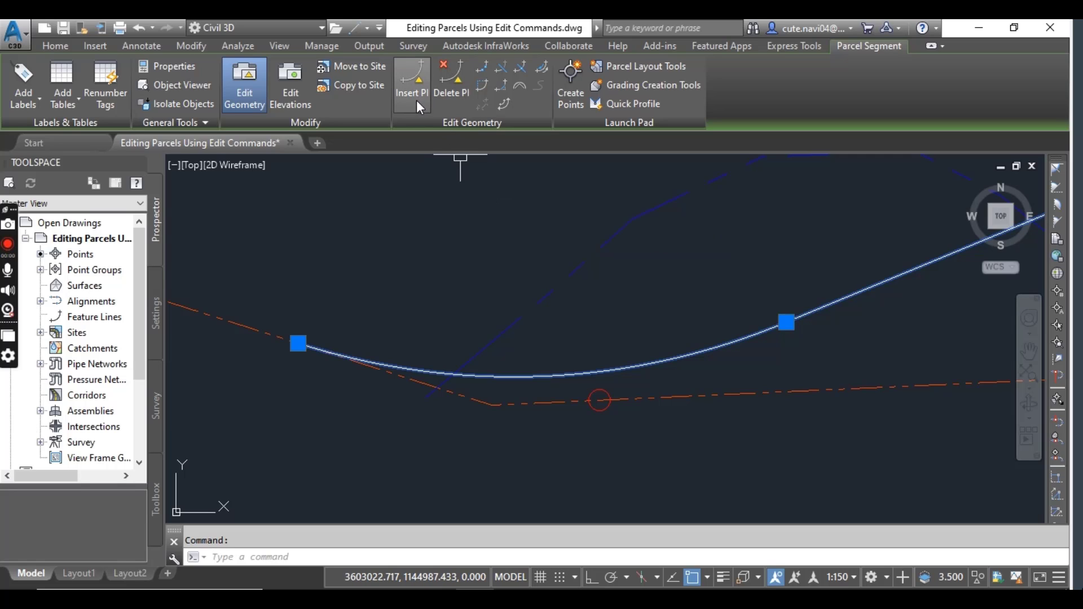
left_click(452, 98)
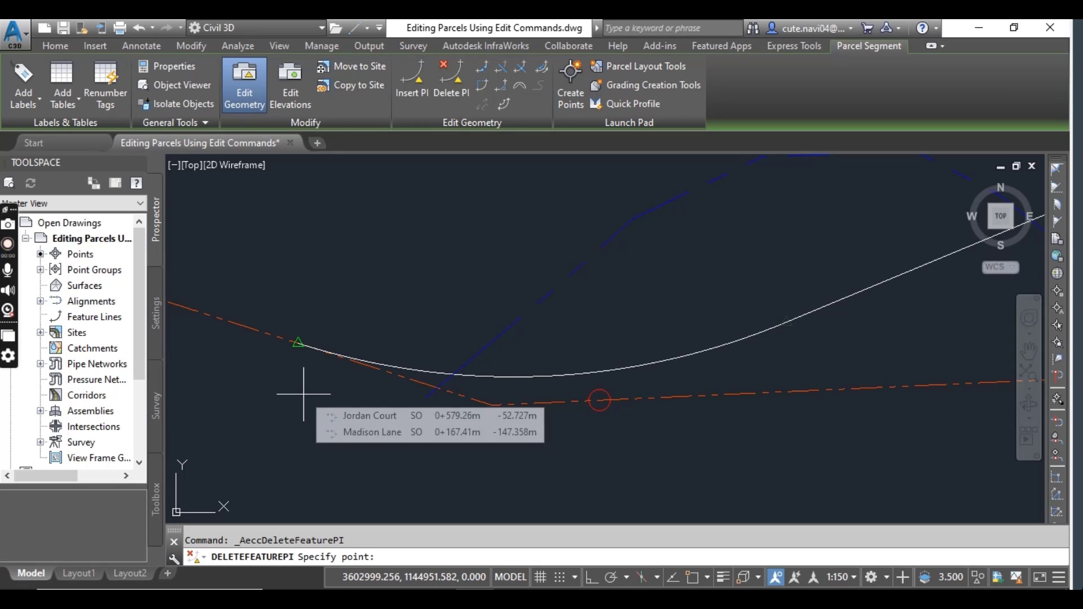
left_click(298, 344)
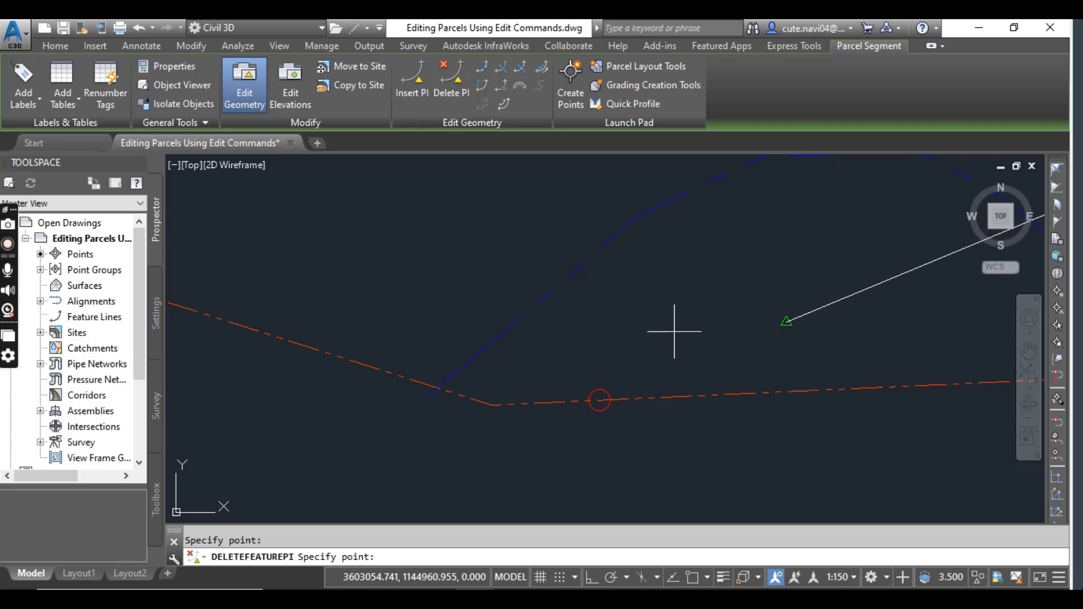
left_click(681, 325)
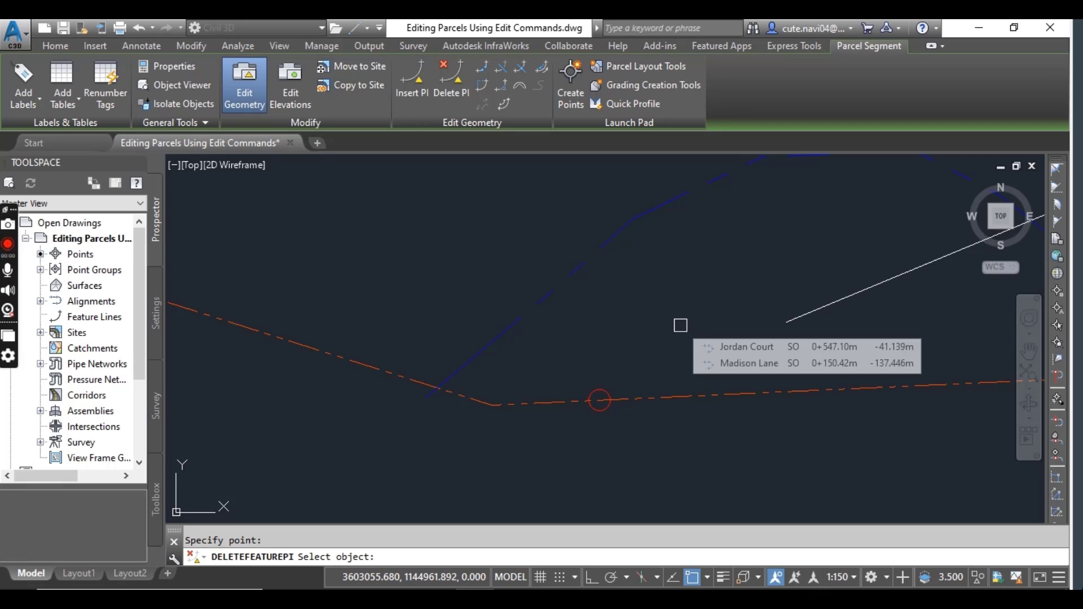
key("Escape")
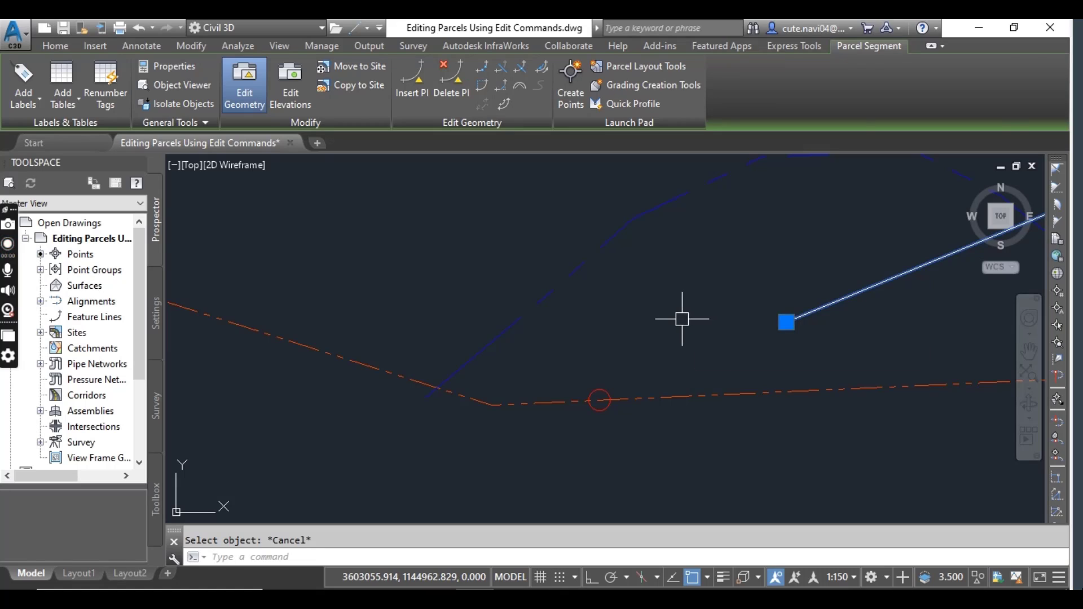
key("Escape")
scroll(644, 335, "down", 2)
scroll(643, 335, "down", 1)
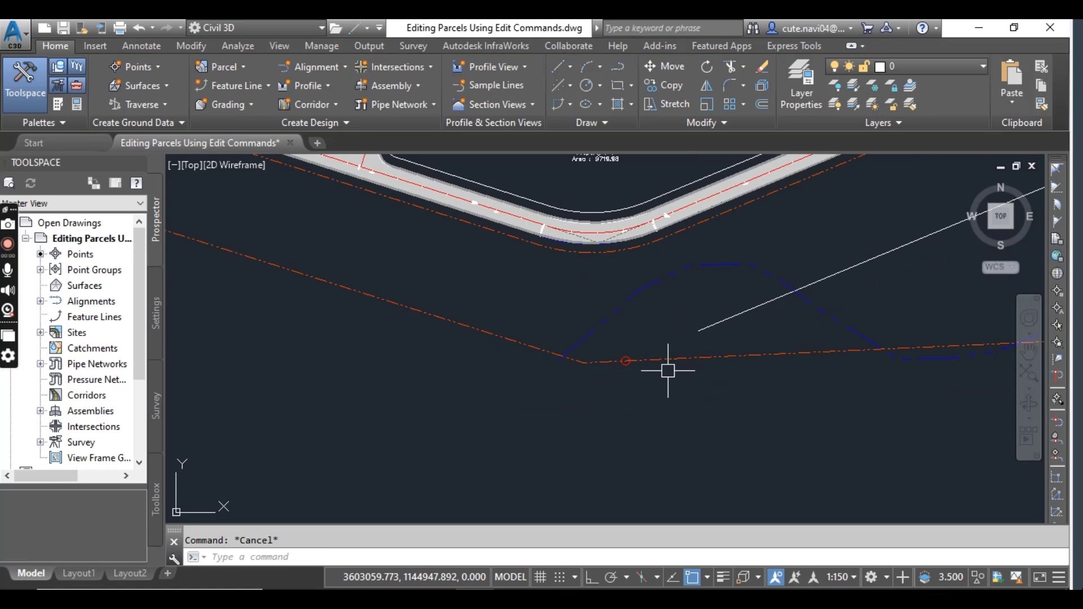
scroll(668, 367, "down", 1)
scroll(674, 407, "down", 2)
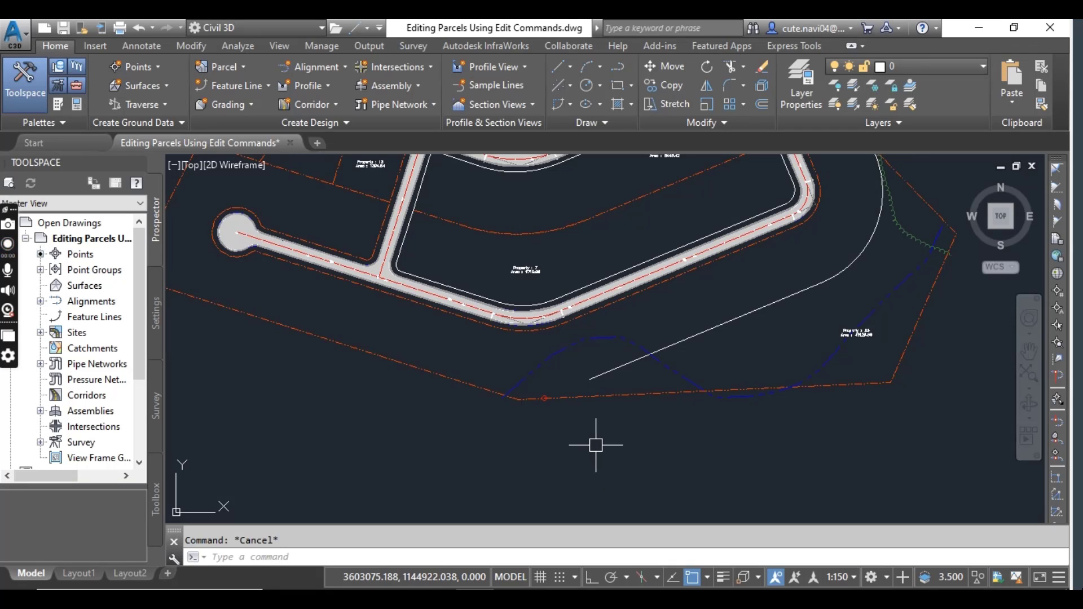
scroll(846, 332, "up", 1)
scroll(573, 370, "up", 1)
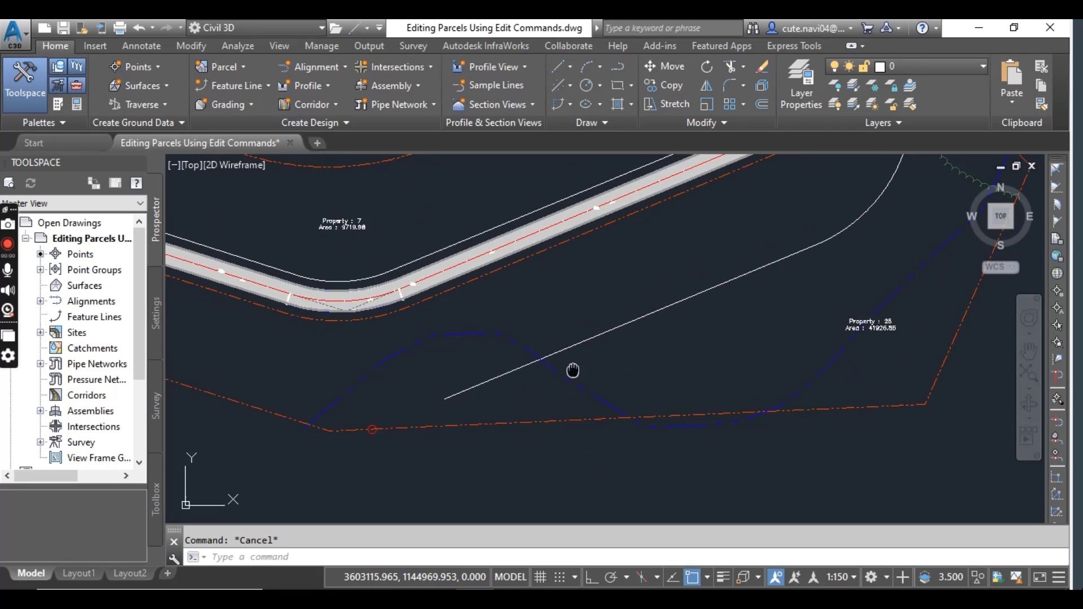
scroll(561, 356, "up", 1)
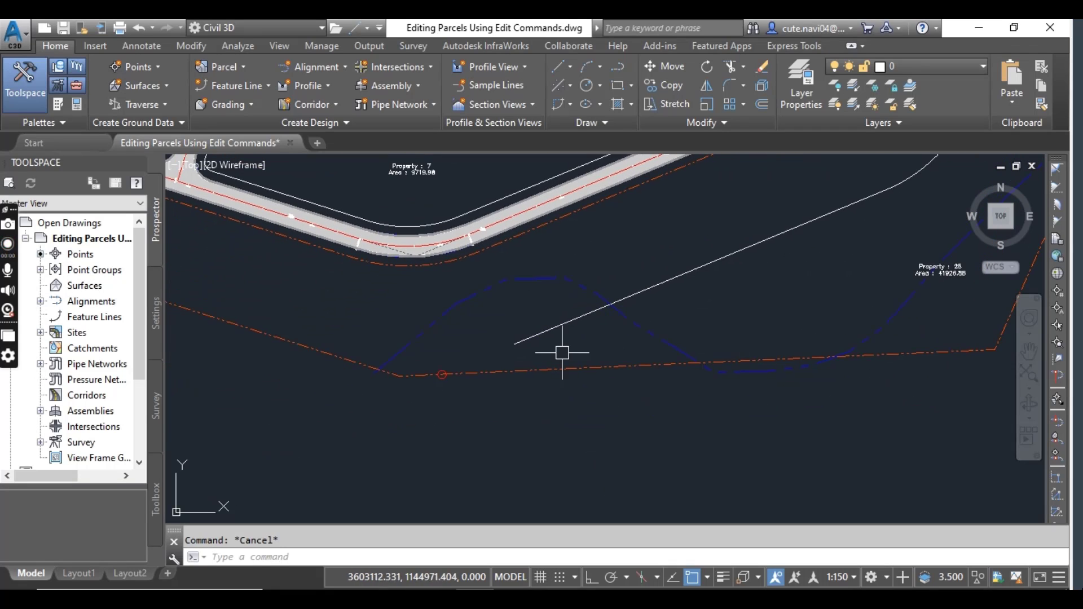
- Stretch the line's free end onto the lower boundary circle center, creating Property 25 (11653.59)
left_click(560, 320)
scroll(561, 367, "down", 2)
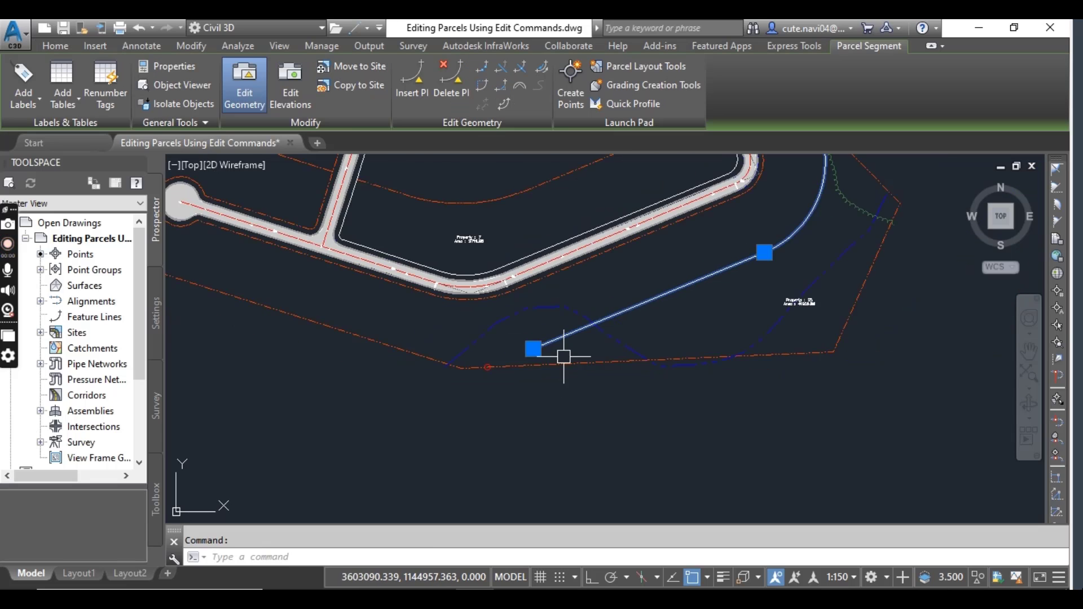
scroll(559, 368, "down", 1)
scroll(598, 387, "down", 1)
scroll(546, 414, "up", 3)
middle_click_drag(547, 413, 647, 242)
scroll(426, 387, "down", 1)
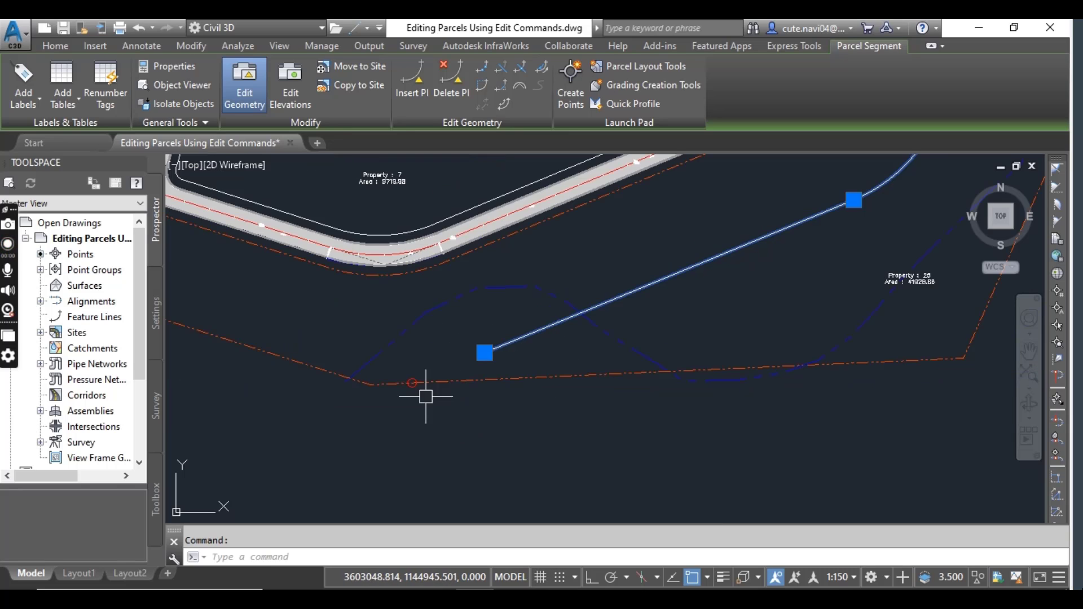
scroll(496, 346, "up", 1)
scroll(512, 332, "up", 2)
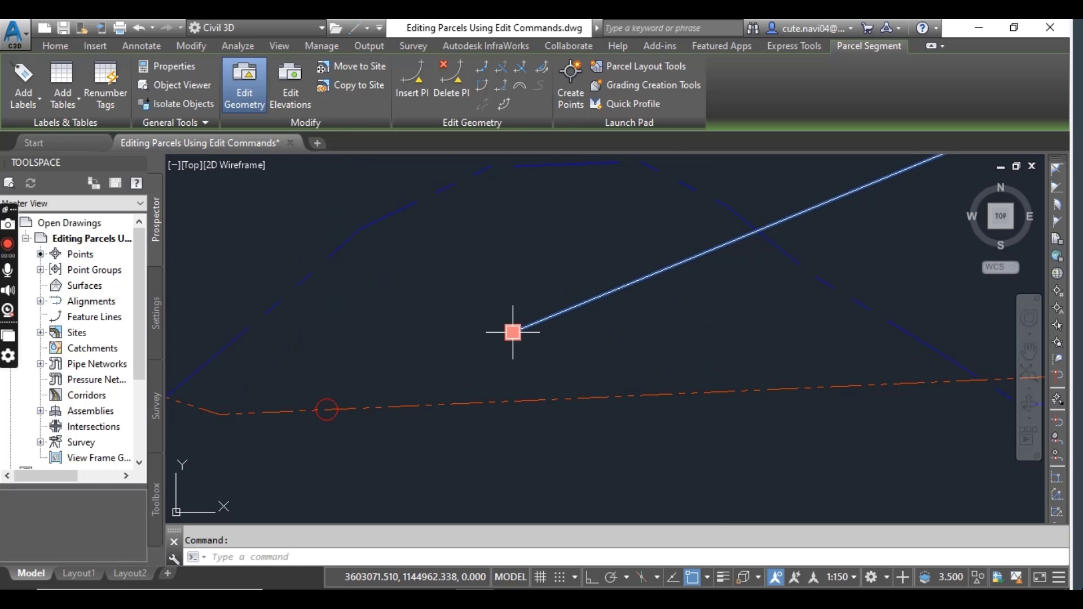
left_click(512, 332)
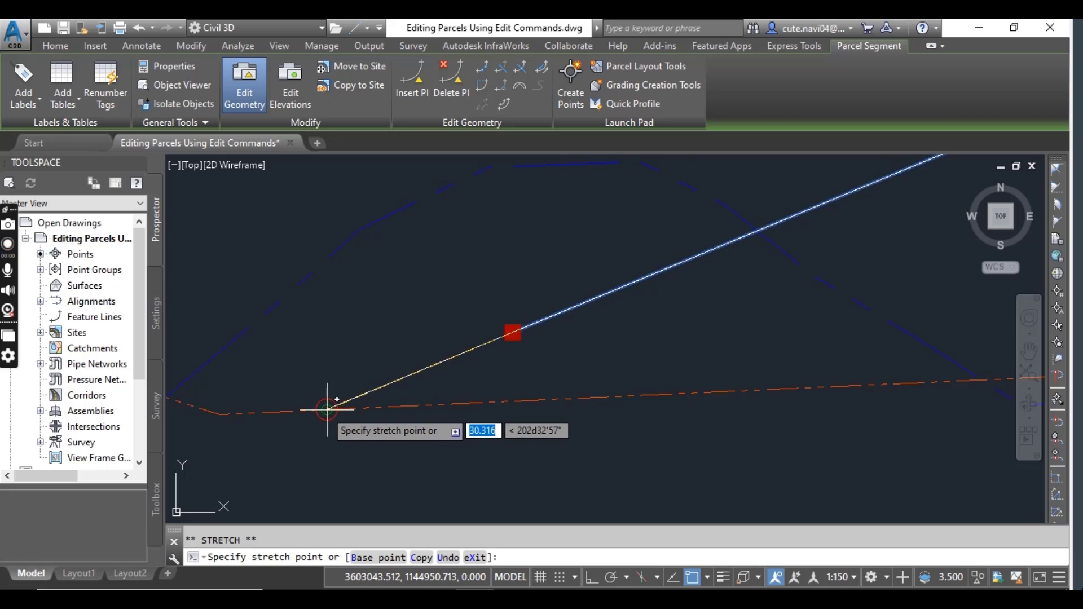
scroll(326, 410, "up", 2)
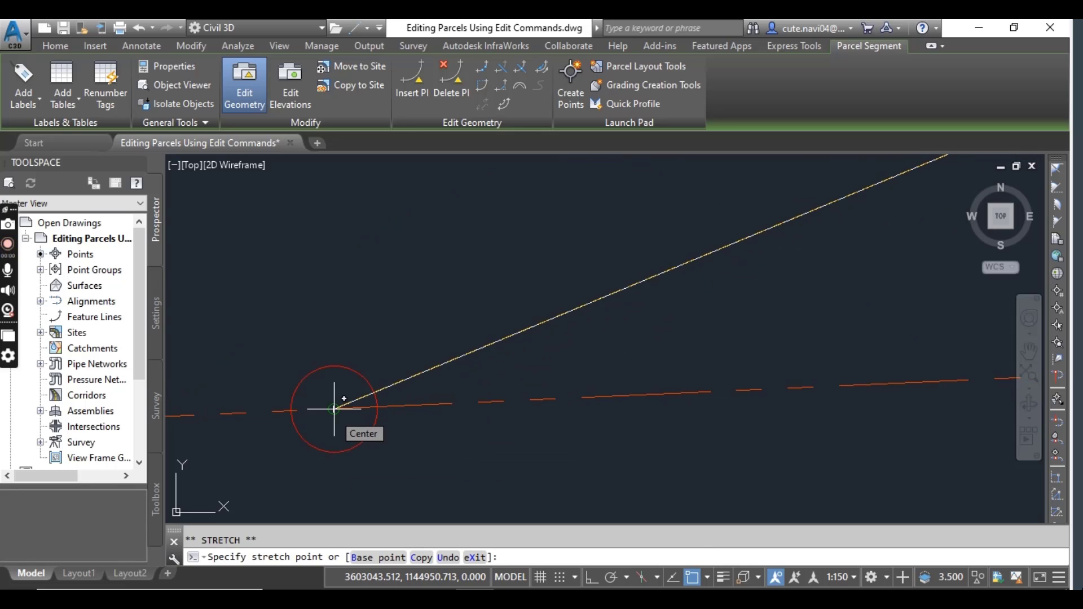
left_click(334, 410)
scroll(639, 370, "down", 3)
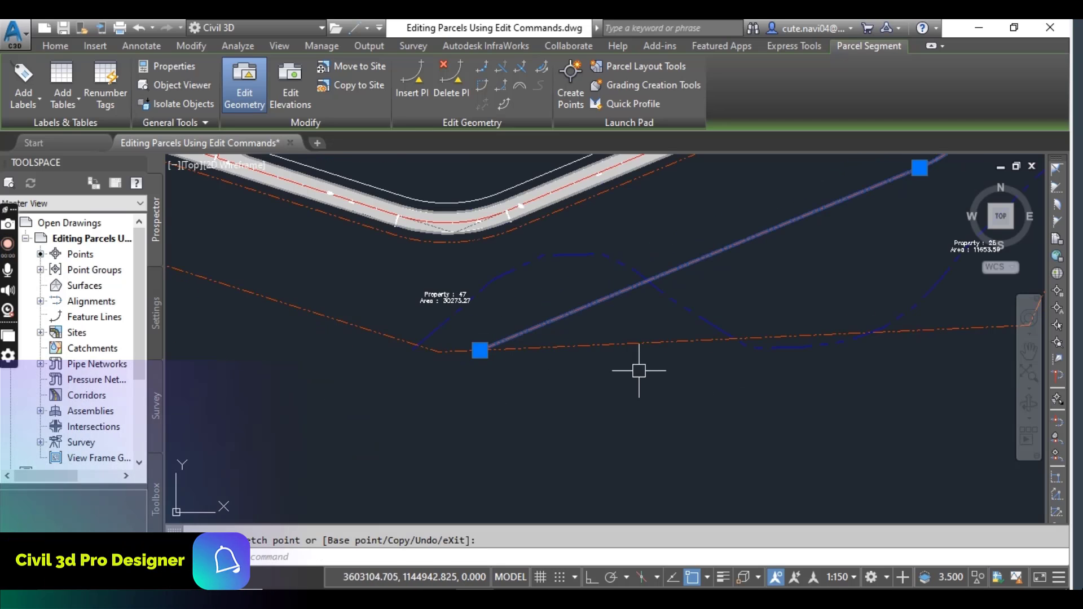
middle_click_drag(639, 370, 415, 447)
key("Escape")
key("Escape")
scroll(727, 358, "up", 5)
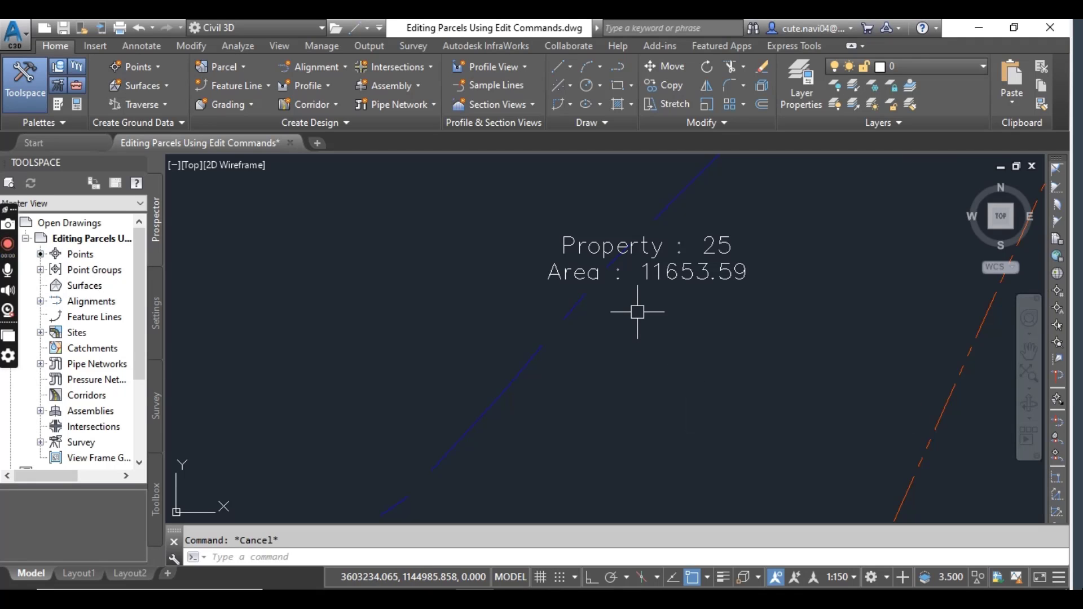
scroll(637, 311, "down", 2)
scroll(636, 314, "down", 3)
scroll(629, 308, "down", 3)
scroll(633, 321, "down", 3)
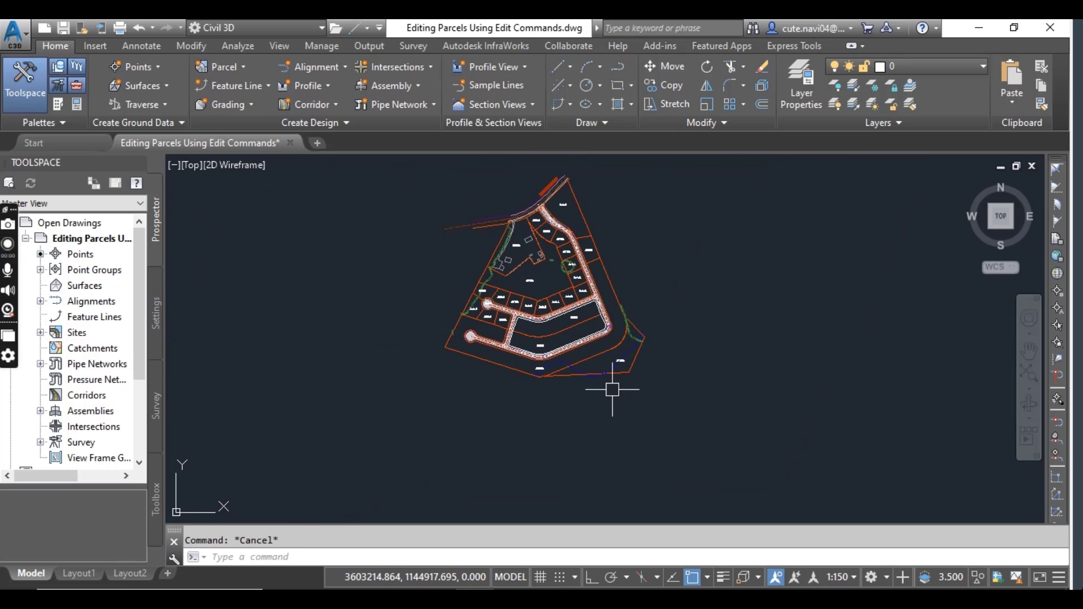
scroll(643, 414, "up", 1)
scroll(678, 427, "up", 1)
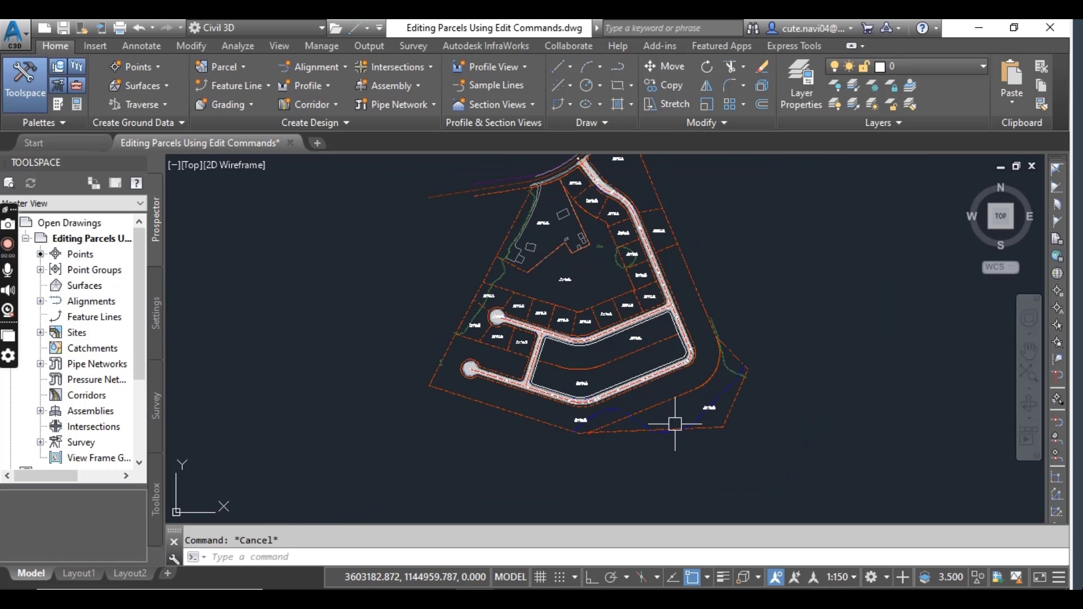